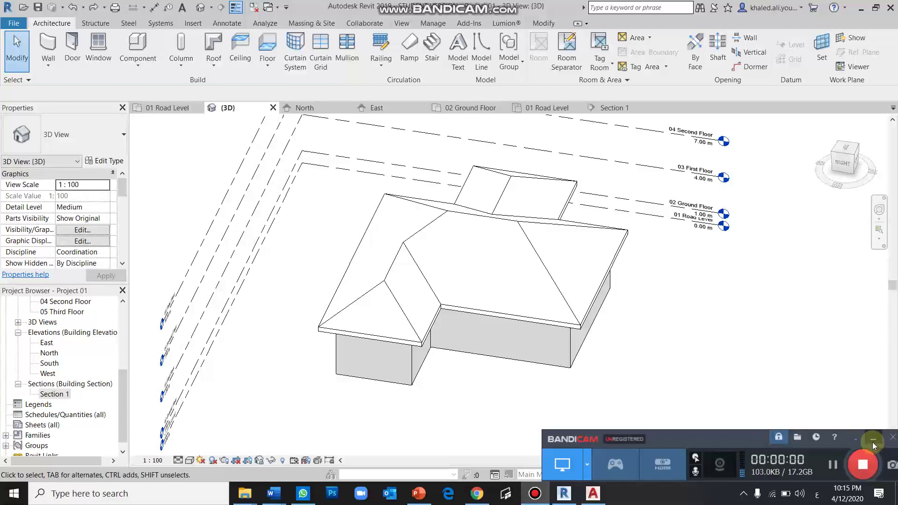
Open the Section 1 view and zoom into the left roof eave
left_click(872, 442)
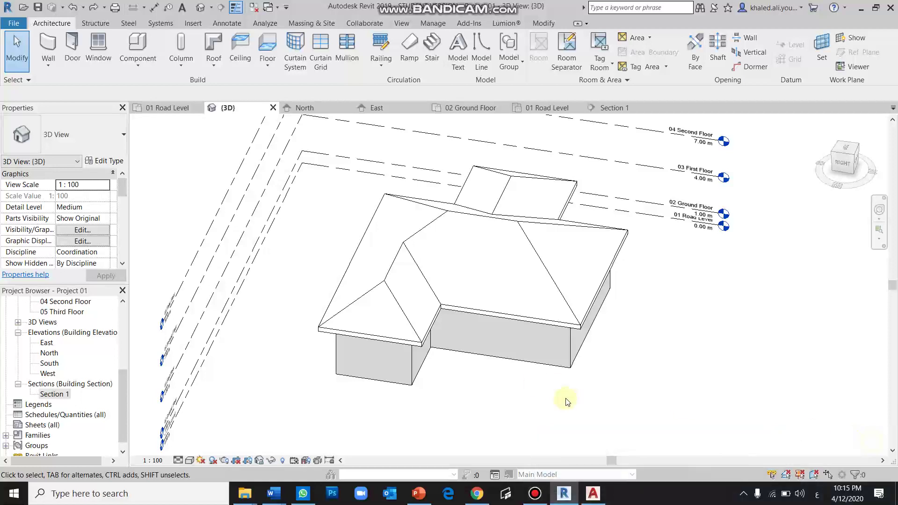
scroll(486, 301, "up", 2)
scroll(494, 311, "up", 2)
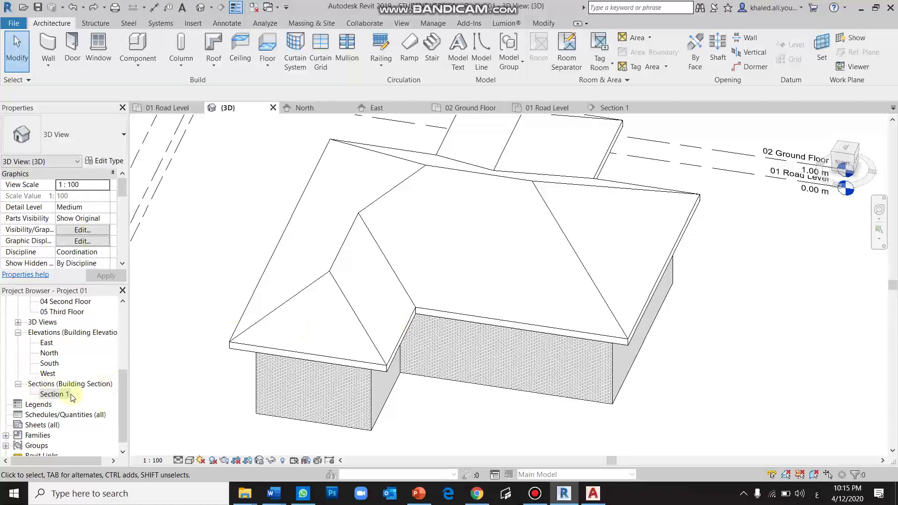
double_click(53, 394)
scroll(353, 303, "down", 2)
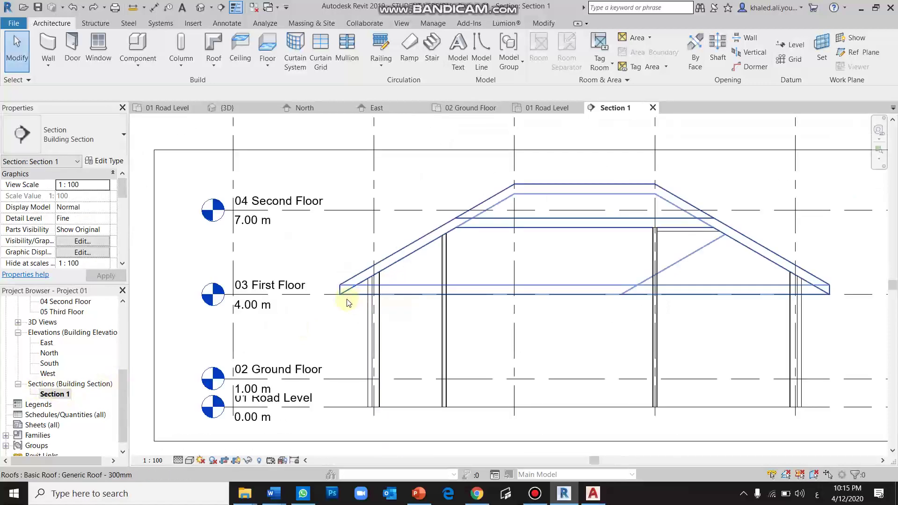
scroll(349, 295, "up", 2)
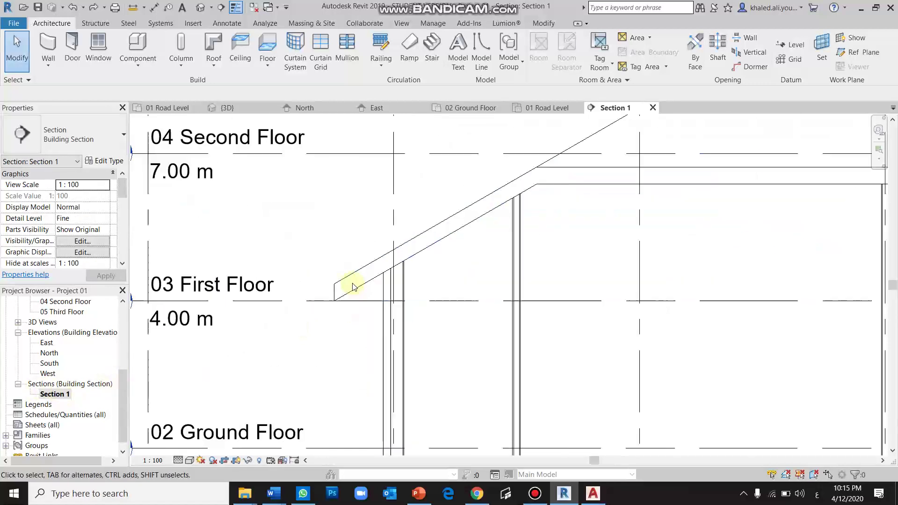
scroll(365, 278, "up", 1)
scroll(376, 267, "up", 2)
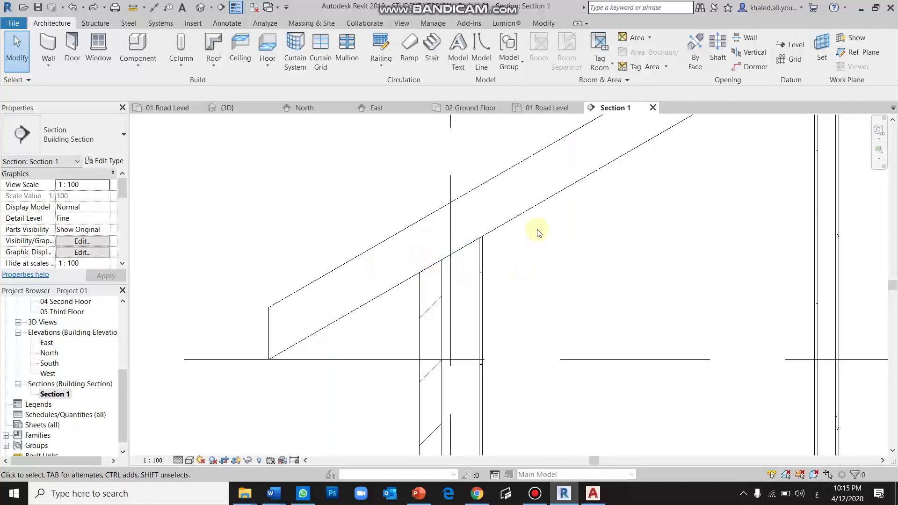
Select the 25 cm exterior wall beneath the eave instead of the roof
left_click(500, 224)
left_click(568, 311)
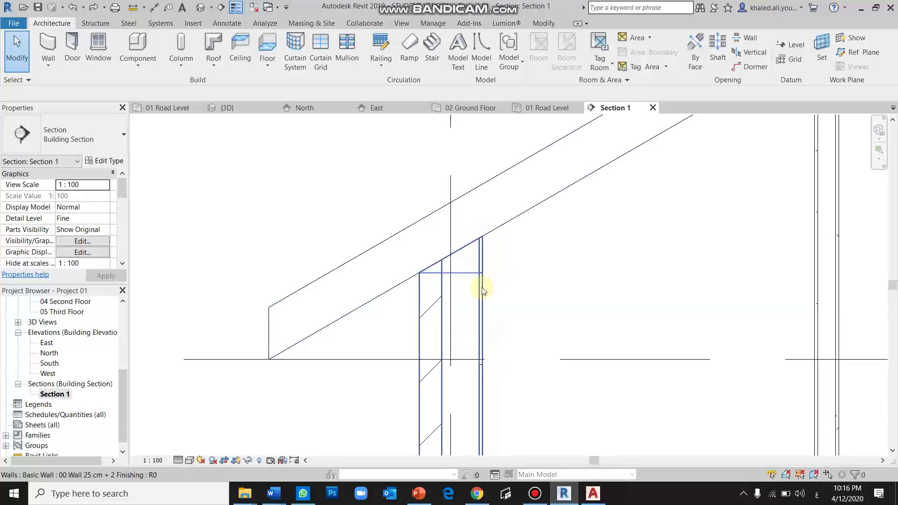
left_click(472, 319)
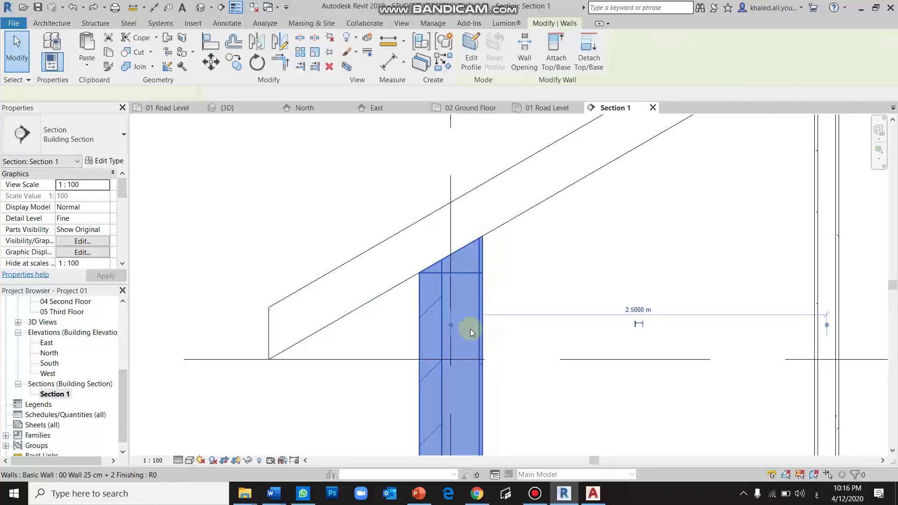
Set the wall type's Brick, Common layer to 0.05 m and confirm both dialogs
left_click(103, 161)
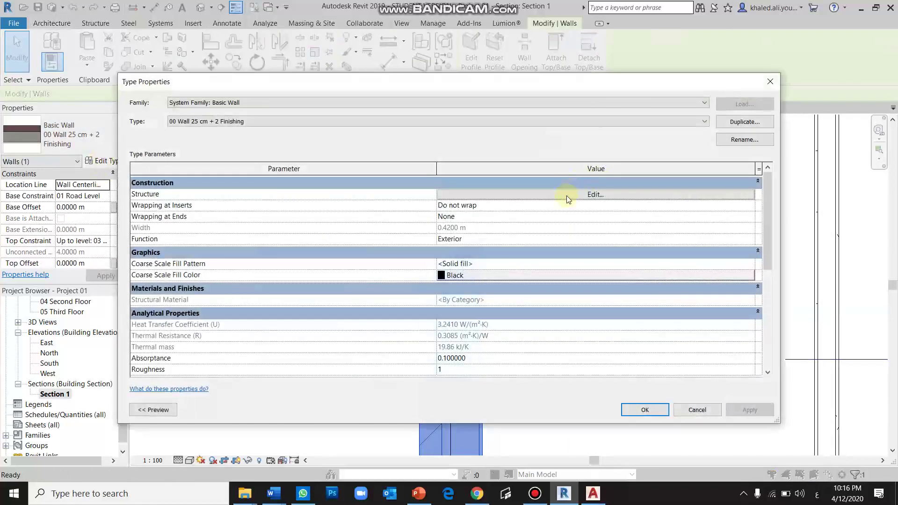
left_click(567, 196)
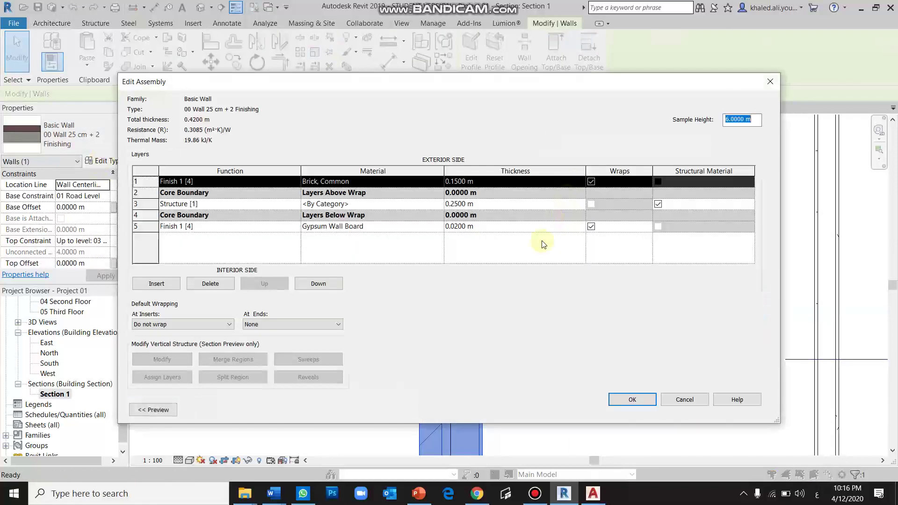
left_click(486, 186)
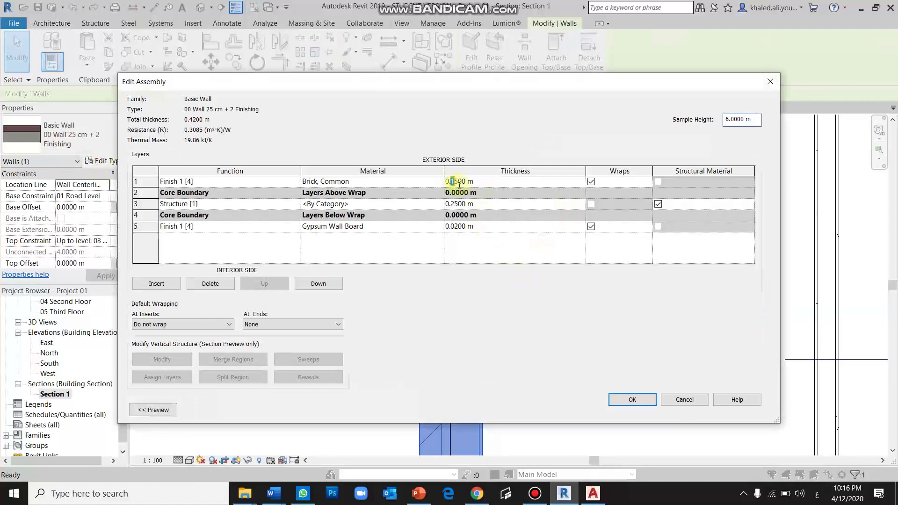
left_click_drag(450, 181, 501, 195)
type("05")
left_click(486, 257)
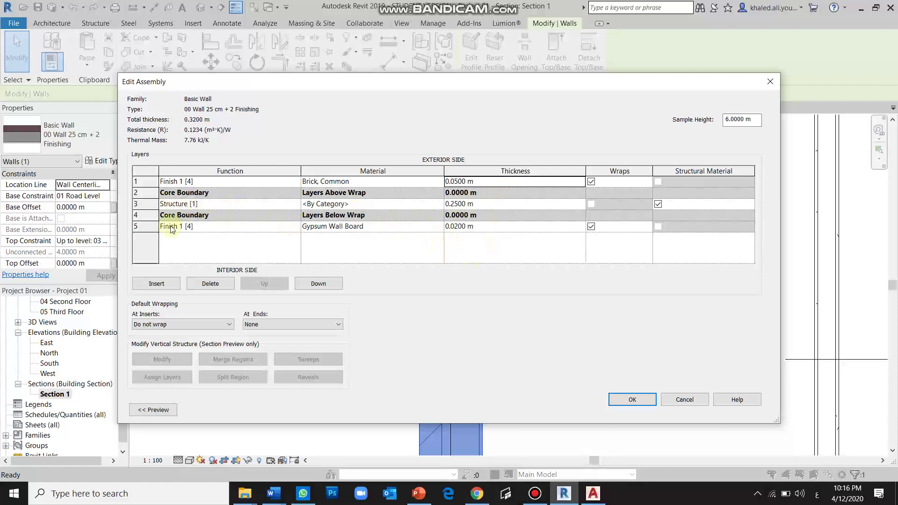
left_click(468, 227)
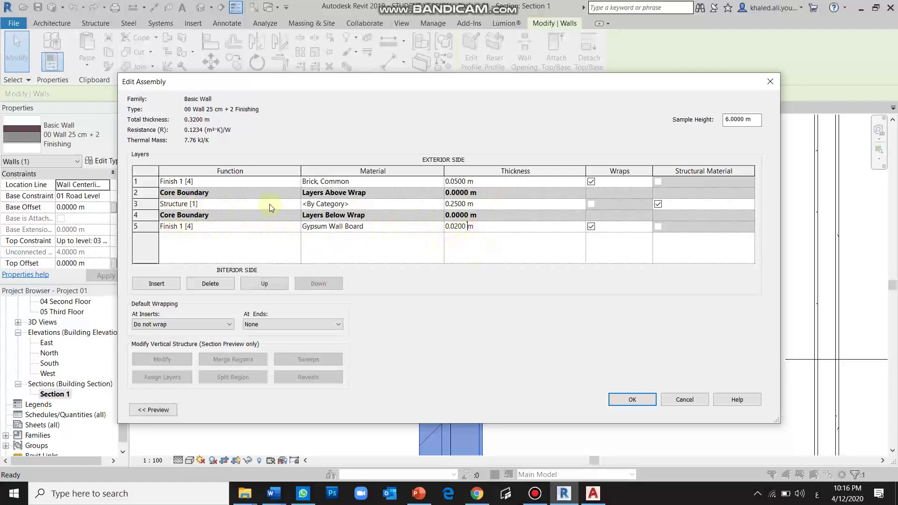
left_click(468, 182)
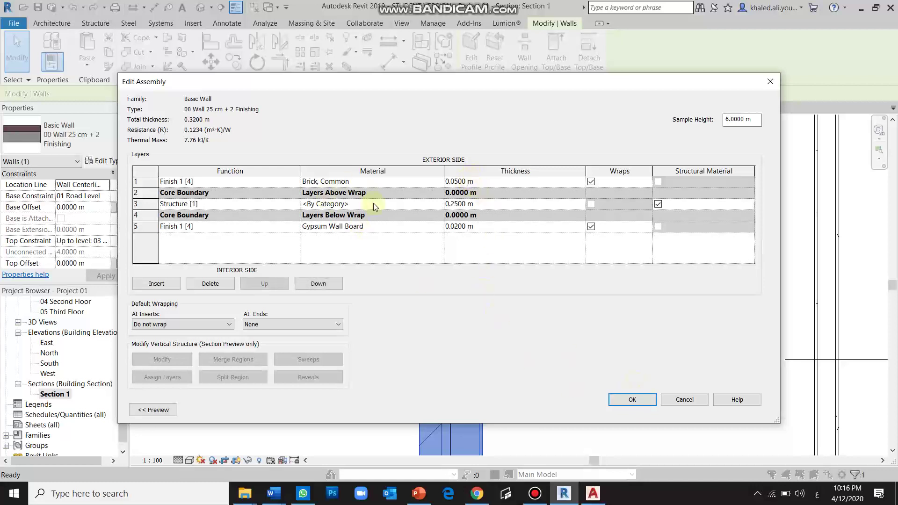
left_click(642, 400)
left_click(636, 407)
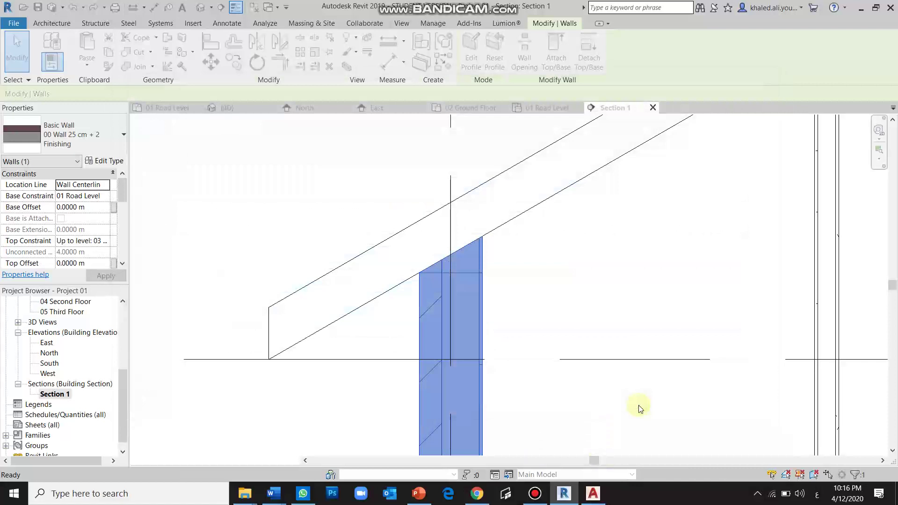
left_click(538, 258)
Add a Finish 1 [4] layer above the Generic Roof - 300mm core, initially 0.02 m
left_click(460, 236)
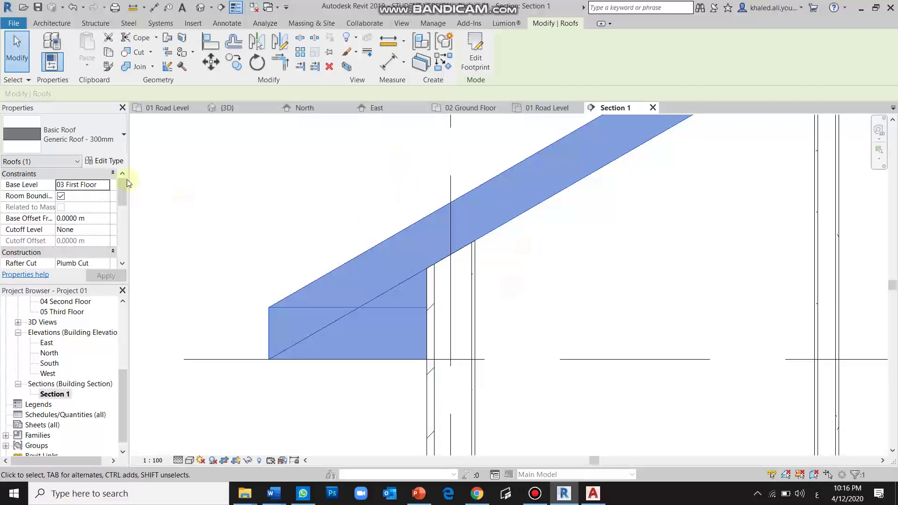
left_click(114, 162)
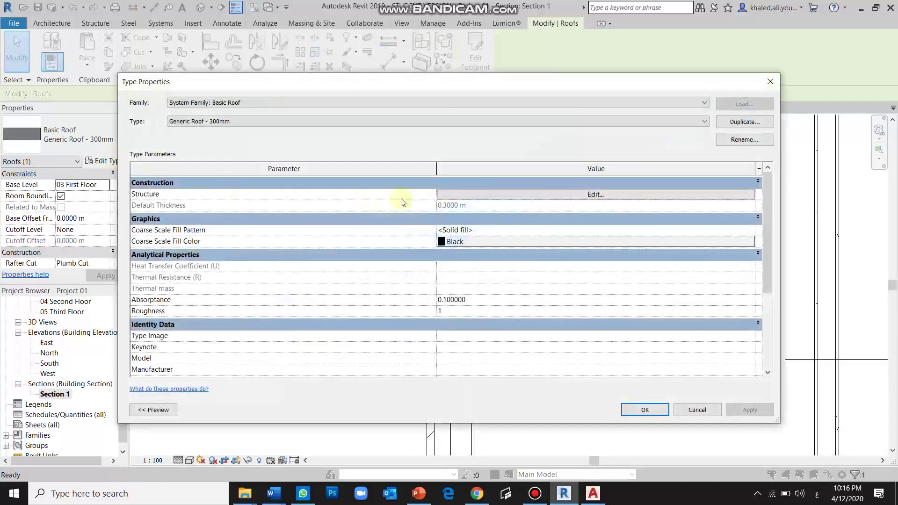
left_click(548, 195)
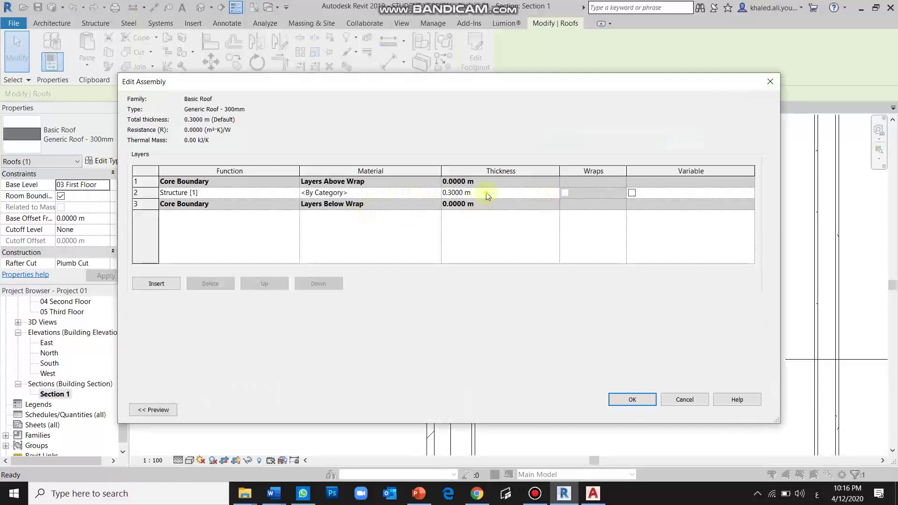
left_click(487, 195)
left_click(157, 283)
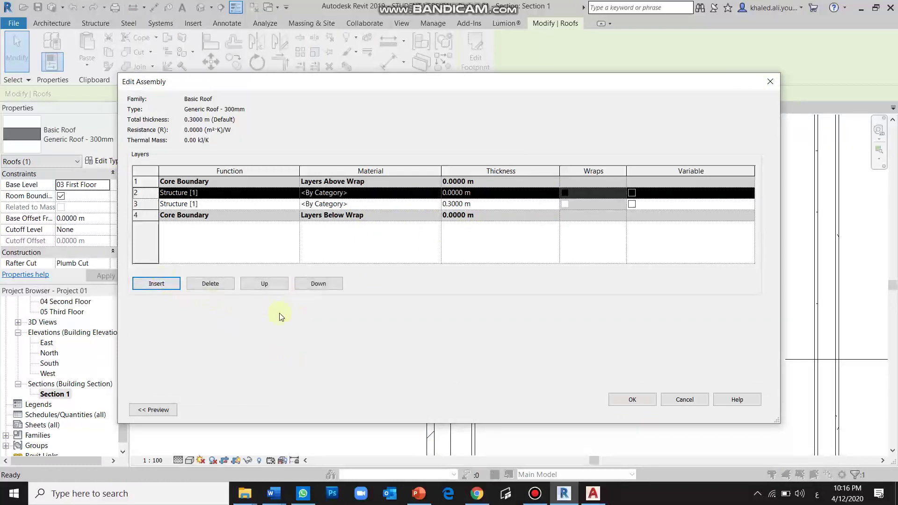
left_click(274, 287)
left_click(294, 181)
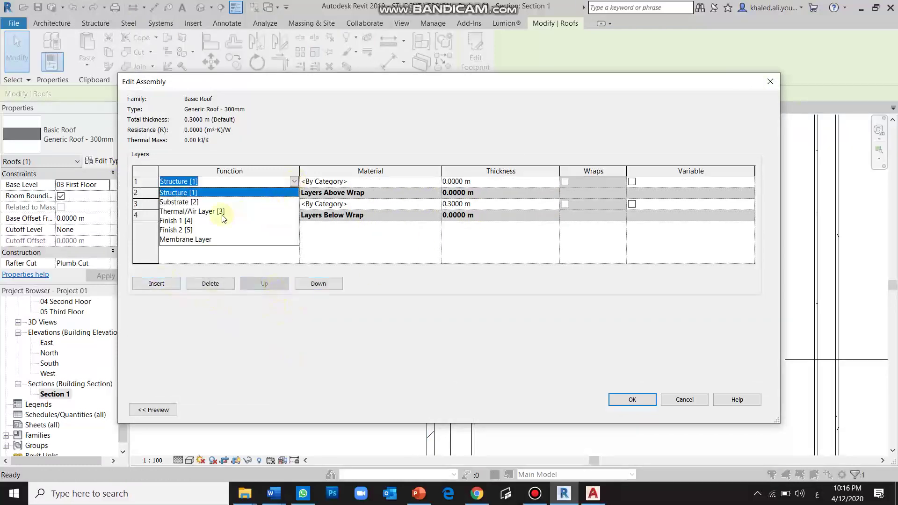
left_click(200, 220)
left_click(483, 181)
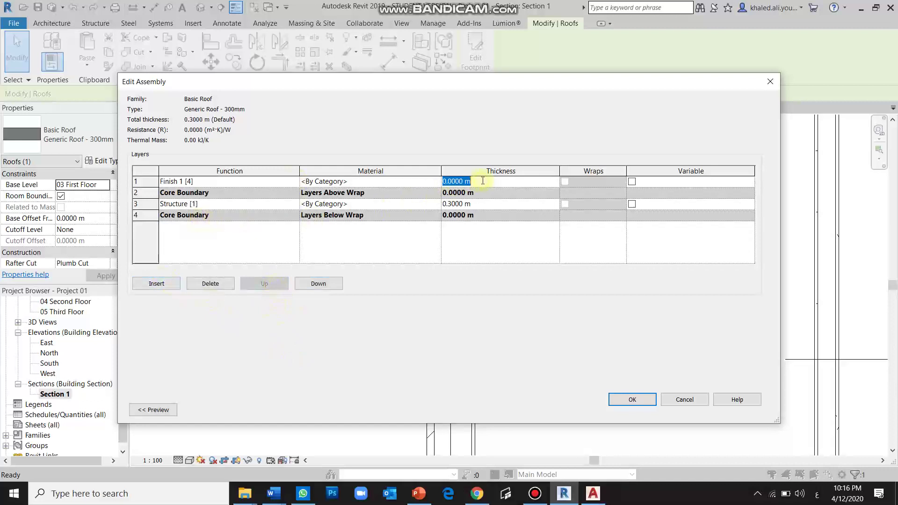
key("BackSpace")
type("02")
left_click(248, 248)
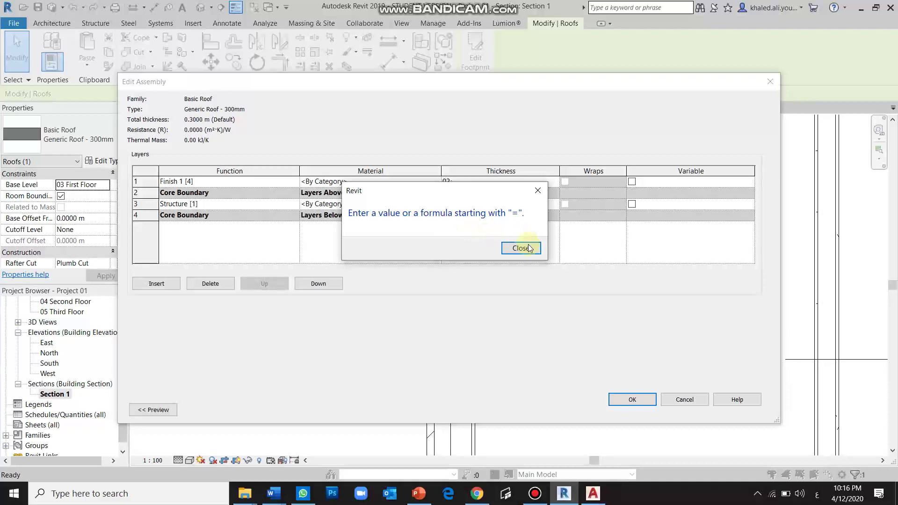
left_click(530, 248)
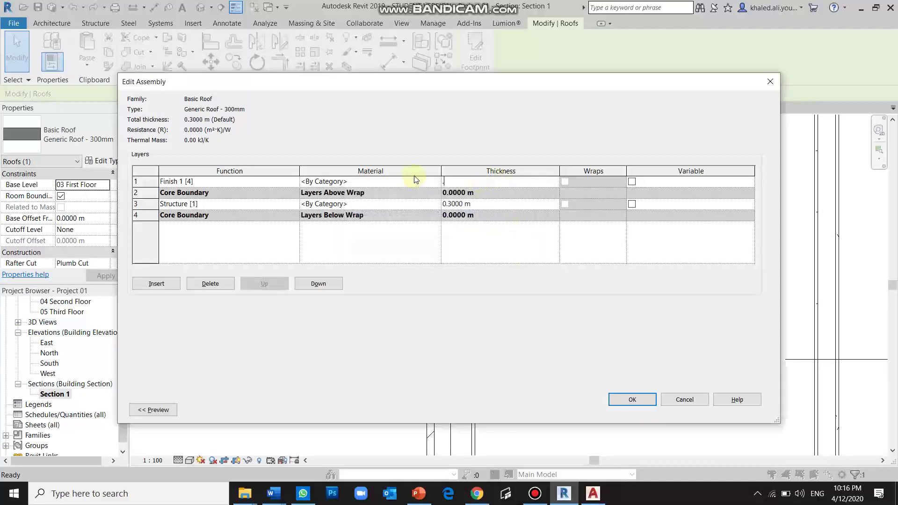
left_click(503, 254)
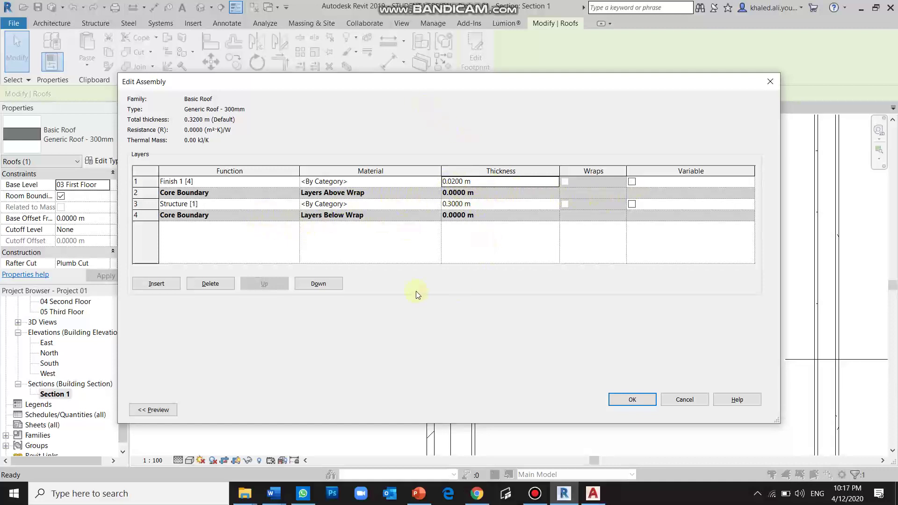
Add a 0.05 m layer below the core, make the top finish 0.05 m, and preview
left_click(157, 284)
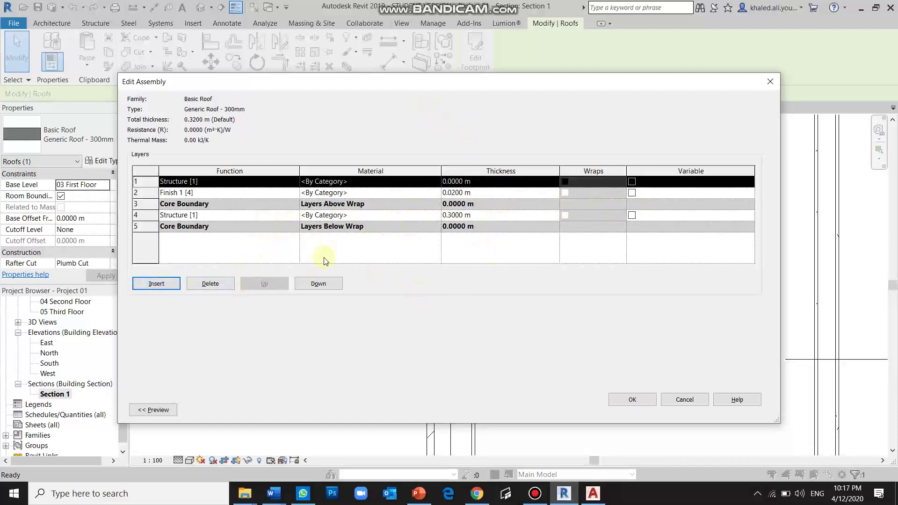
left_click(335, 284)
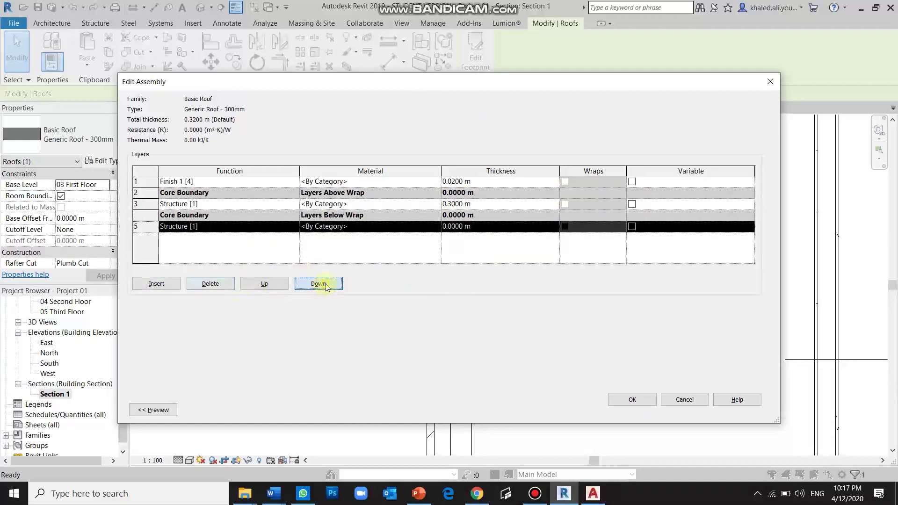
left_click(497, 225)
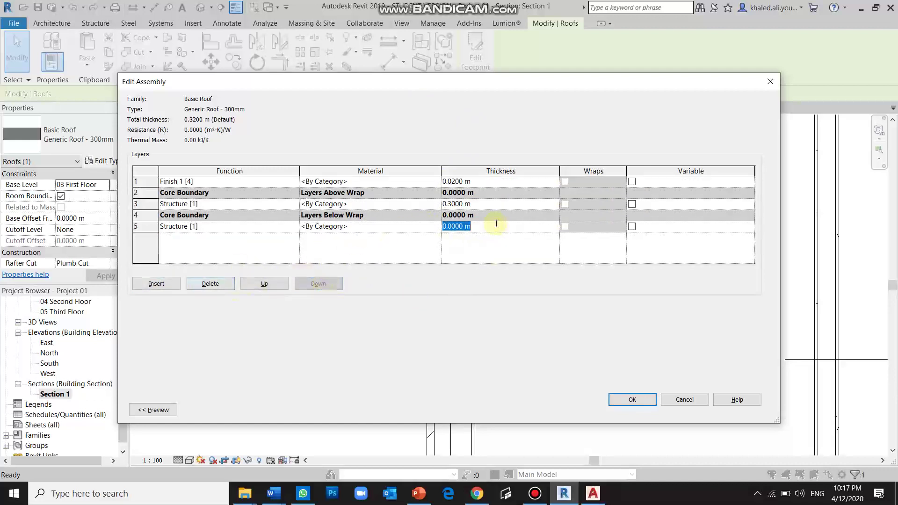
type(".05")
left_click(457, 181)
left_click_drag(452, 182, 515, 190)
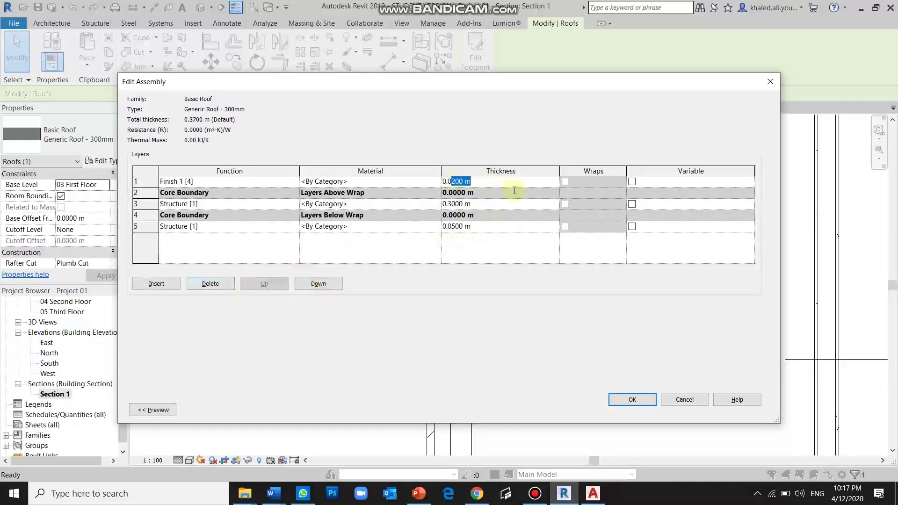
type("5")
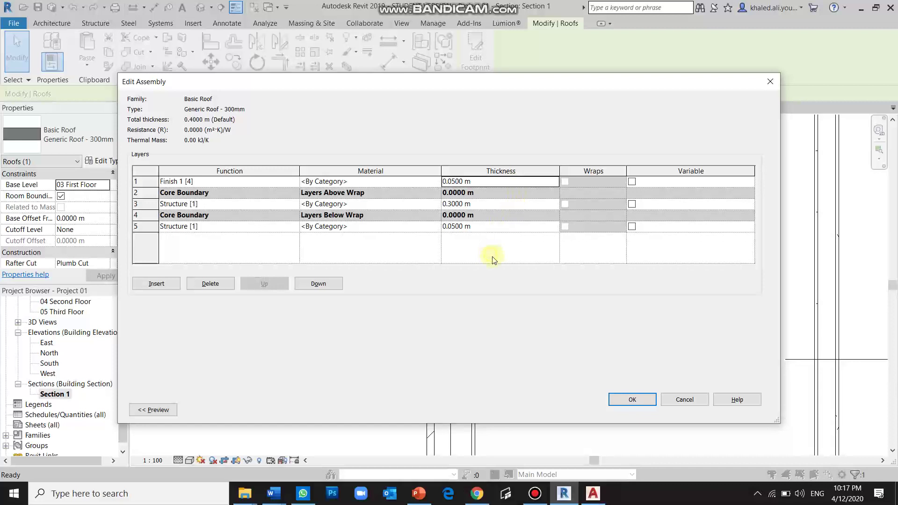
left_click(491, 255)
left_click(146, 411)
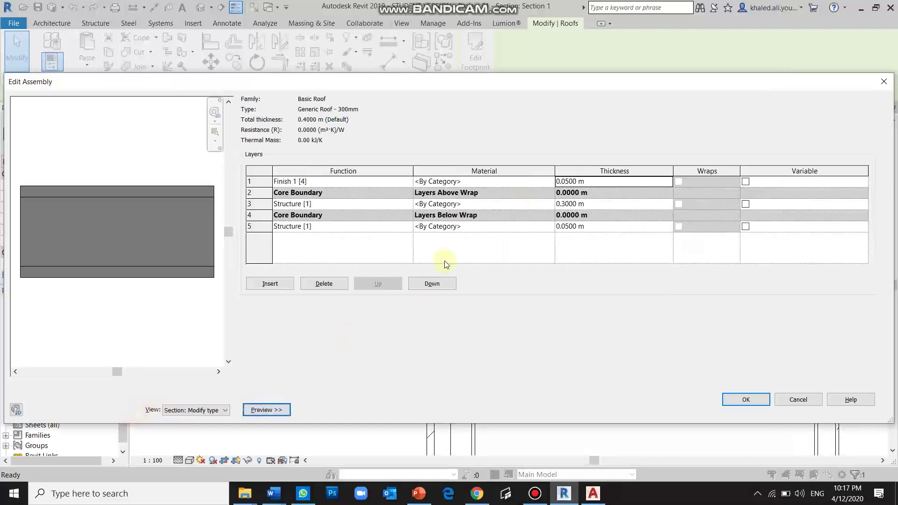
Assign the Cherry material to the bottom roof layer
left_click(551, 228)
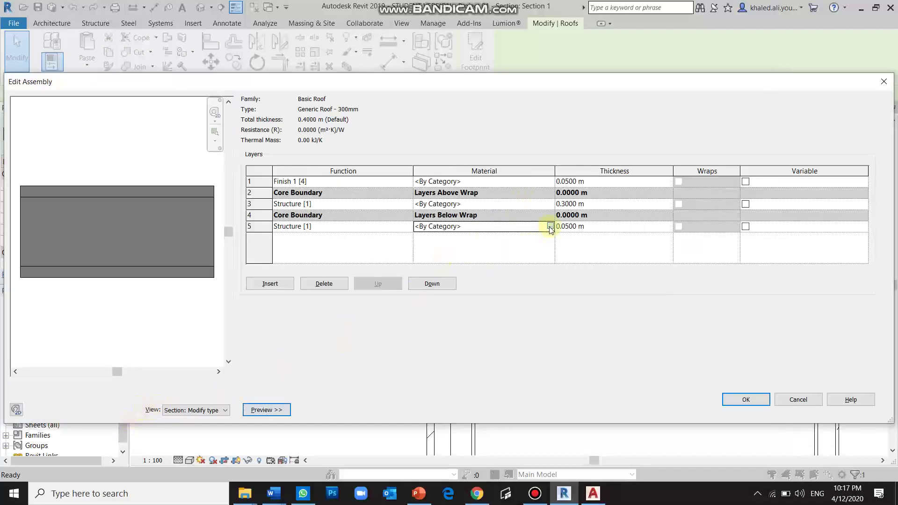
left_click(551, 226)
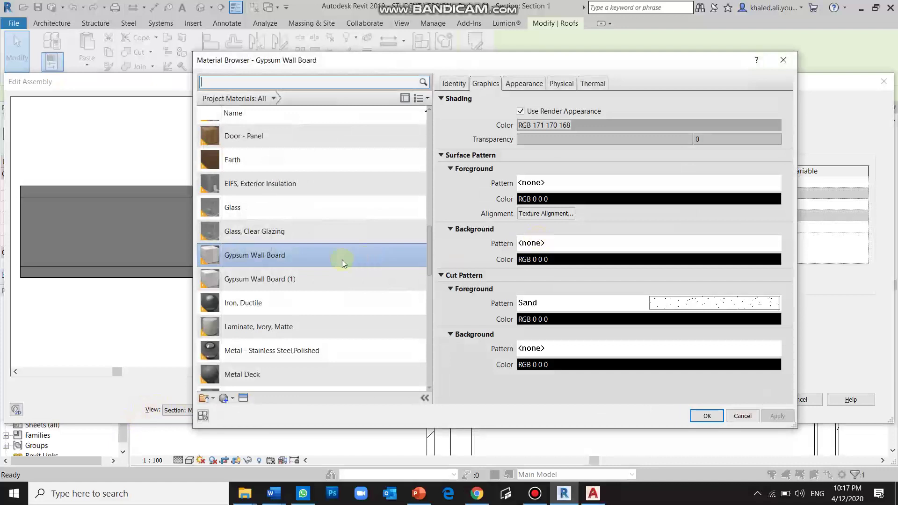
left_click(304, 137)
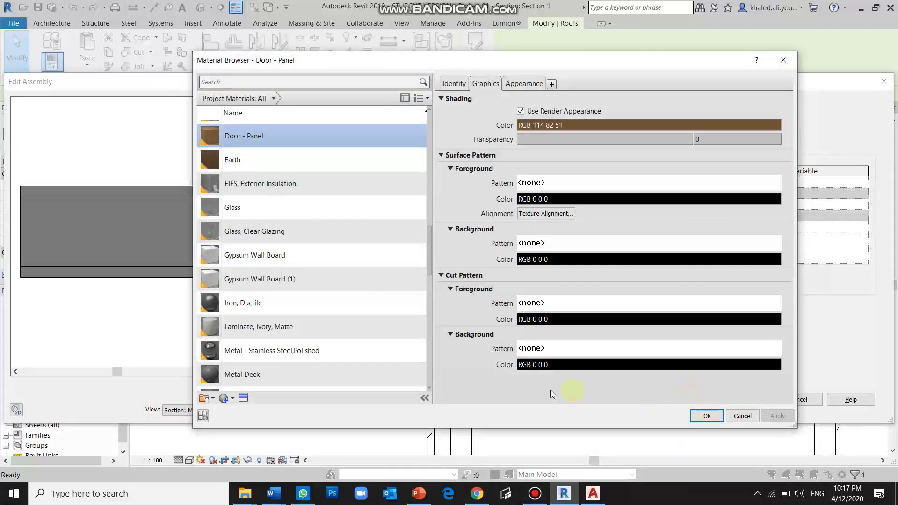
scroll(333, 288, "down", 2)
scroll(328, 328, "up", 5)
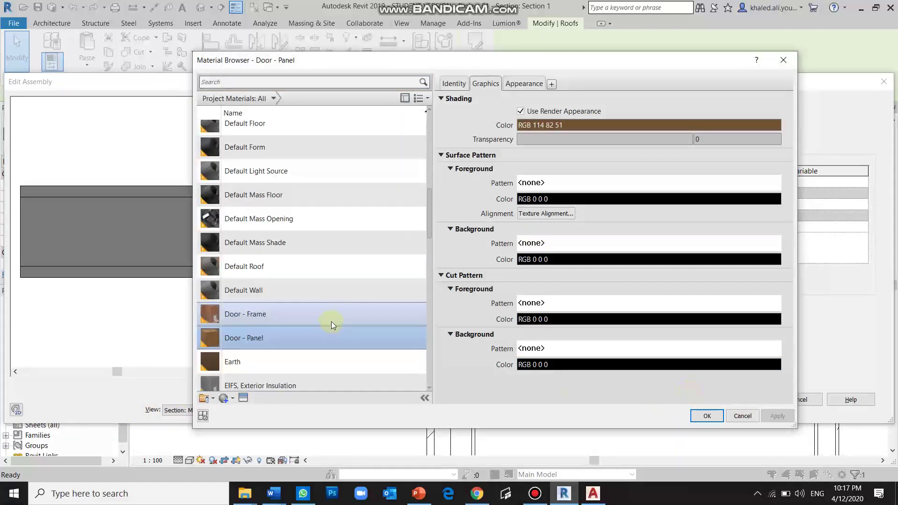
scroll(343, 308, "up", 2)
scroll(343, 307, "up", 2)
left_click(299, 179)
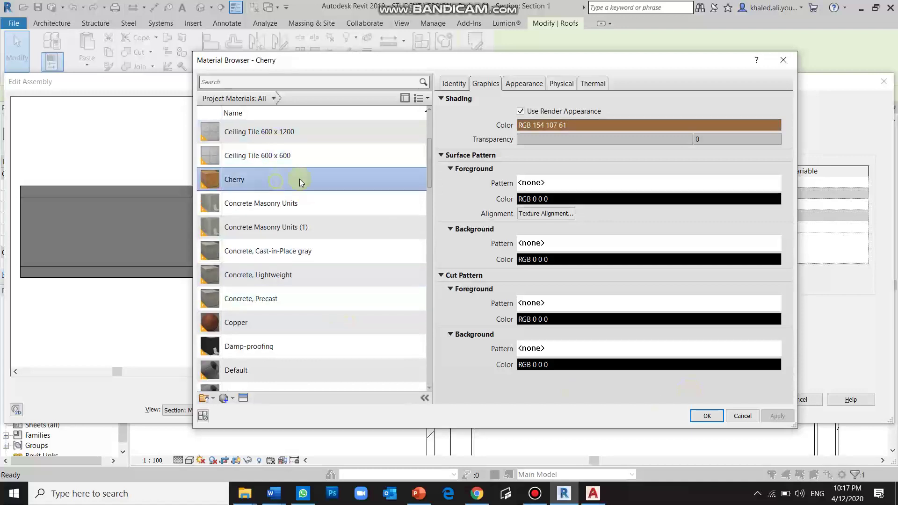
left_click(701, 413)
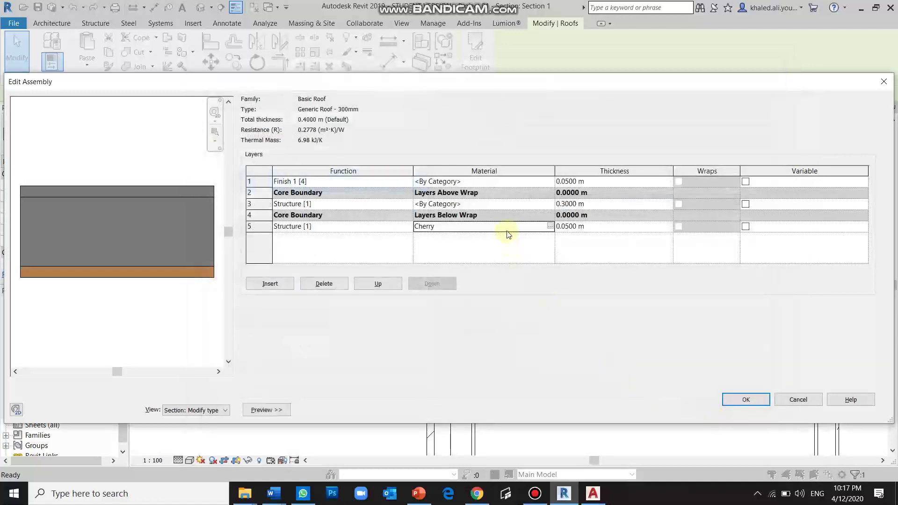
Copy the Cherry material onto the top finish layer and accept the edits
left_click(507, 231)
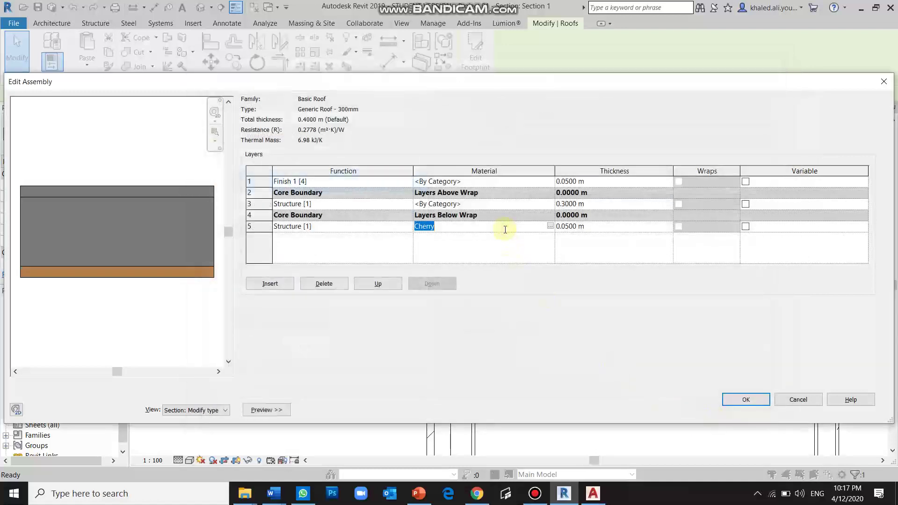
left_click(506, 184)
type("Cherry")
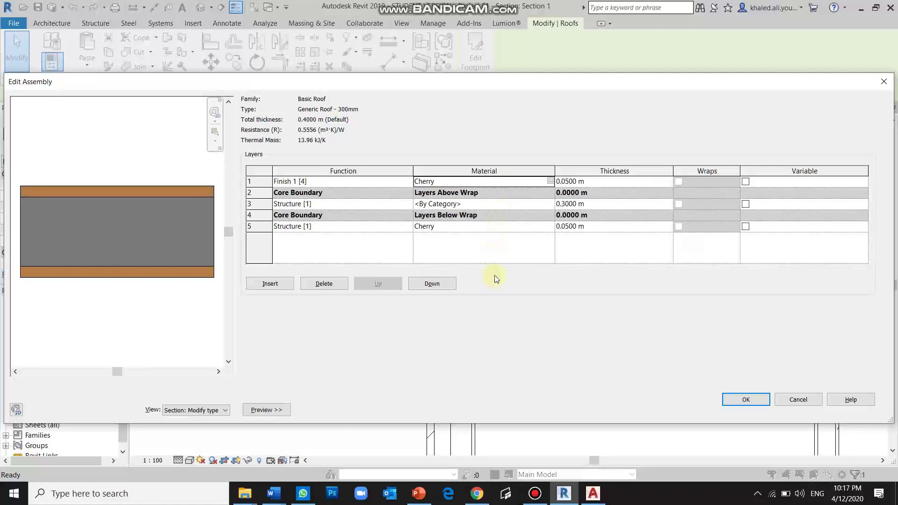
left_click(763, 402)
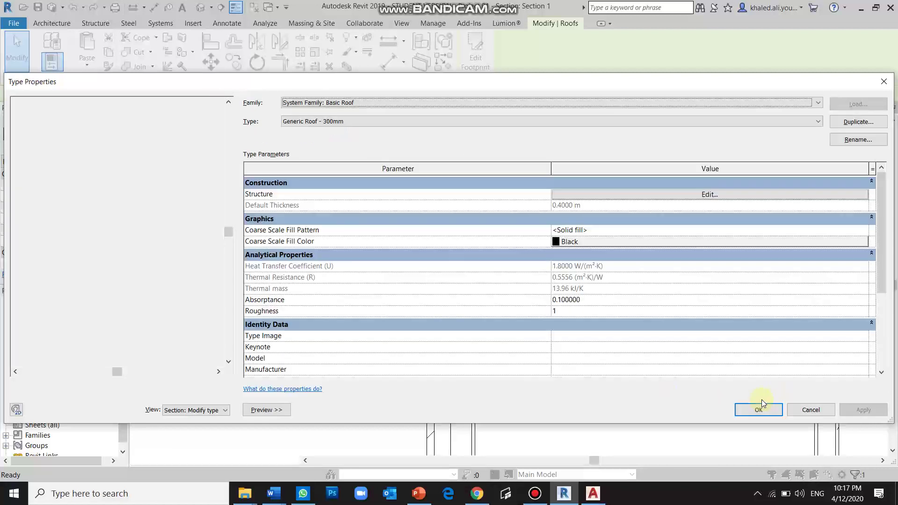
Change layer 5's function to Finish 1 [4]
left_click(613, 194)
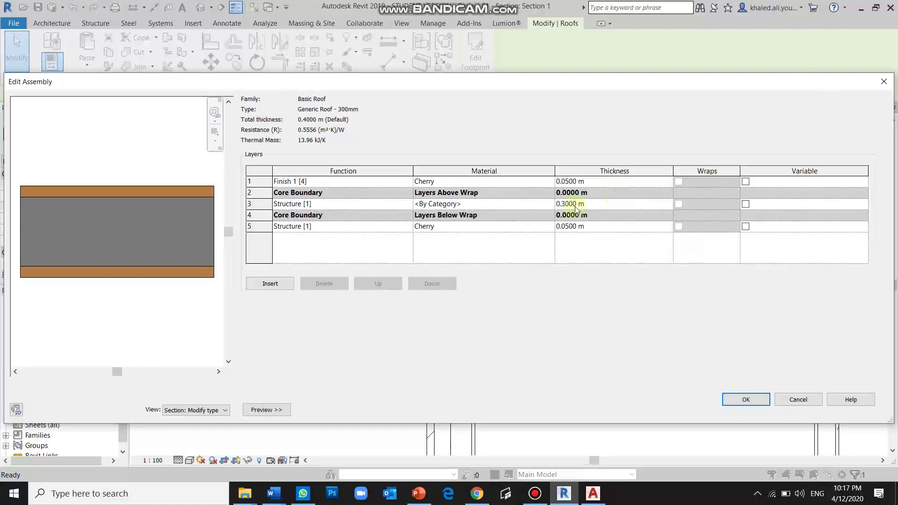
left_click(408, 226)
left_click(352, 262)
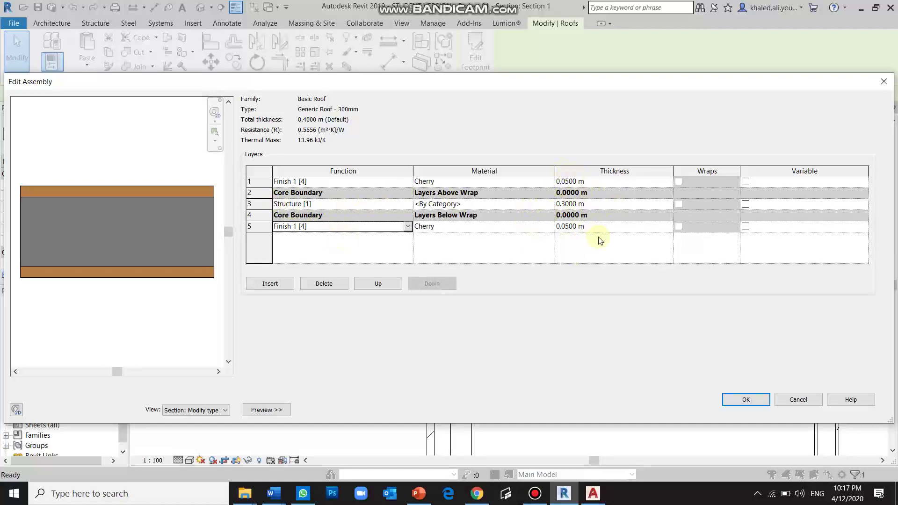
Confirm the roof's Edit Assembly and Type Properties dialogs with OK
left_click(747, 399)
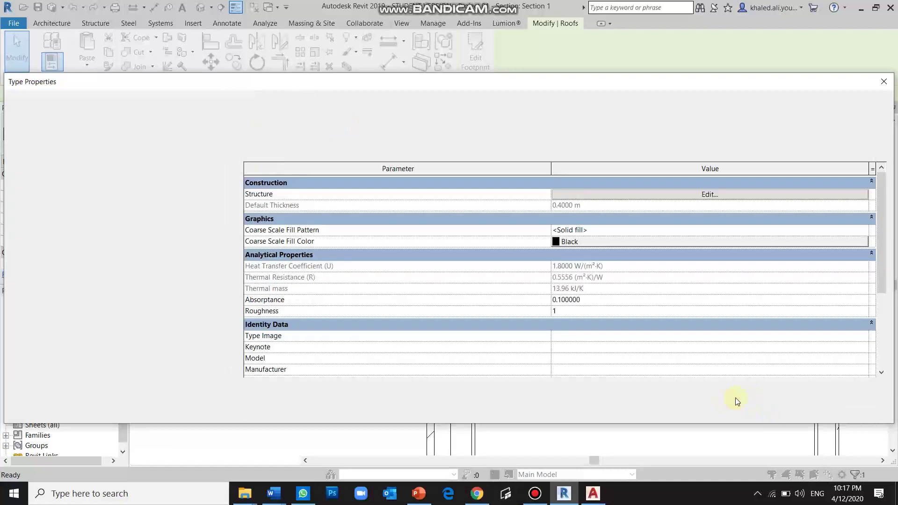
left_click(752, 408)
Deselect, zoom into Section 1, and select the Generic Roof - 300mm roof
left_click(617, 274)
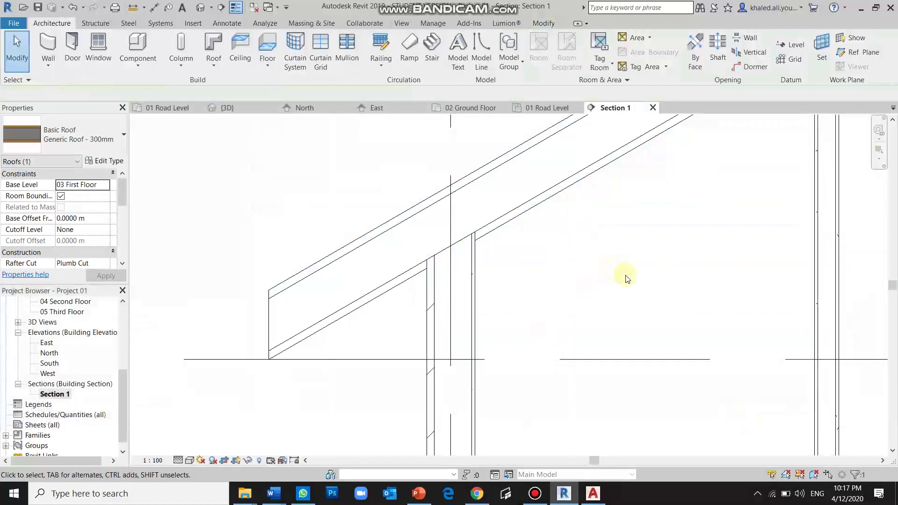
scroll(520, 286, "up", 2)
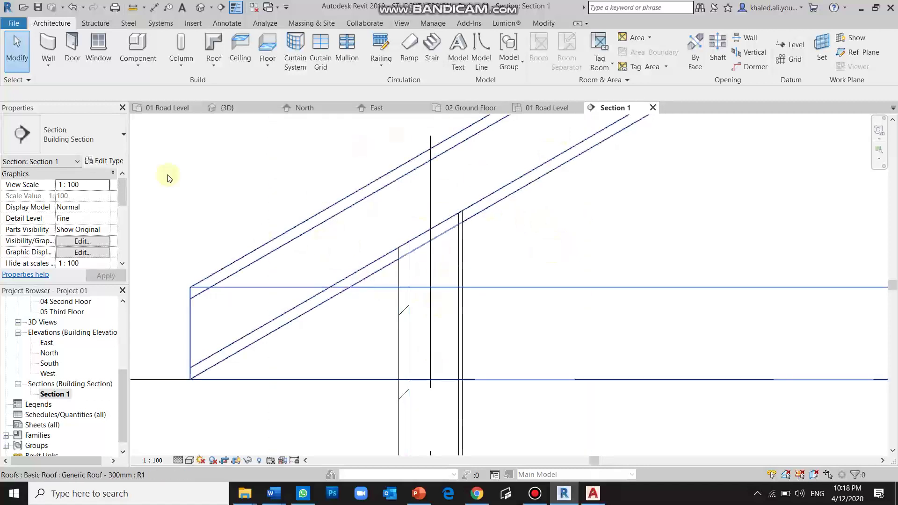
left_click(270, 241)
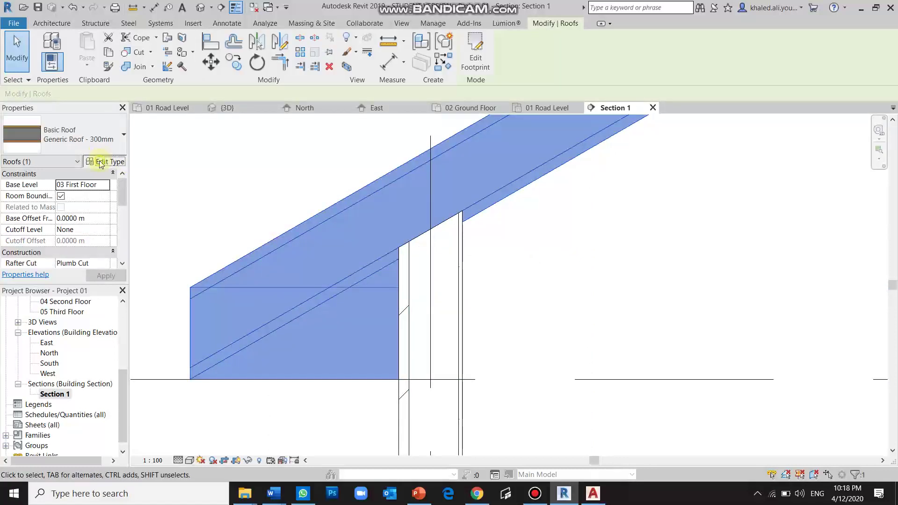
left_click(113, 160)
left_click(578, 195)
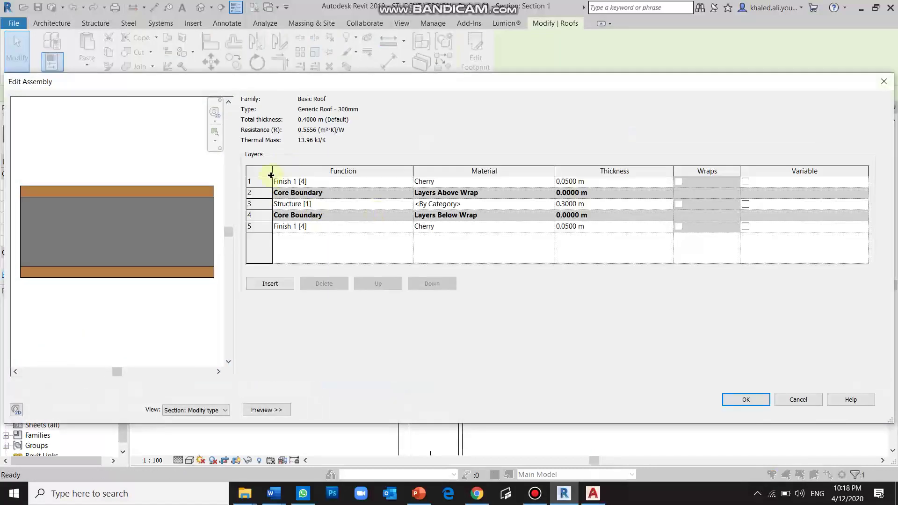
left_click(408, 181)
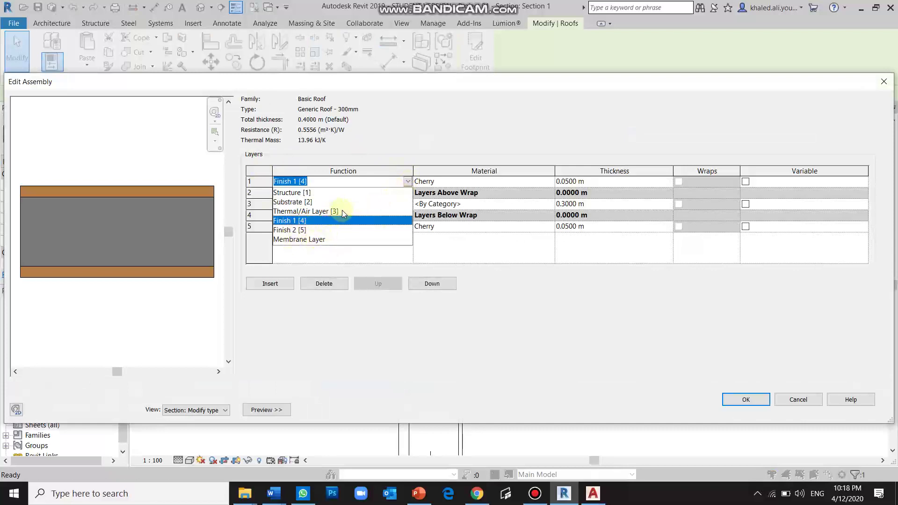
left_click(472, 240)
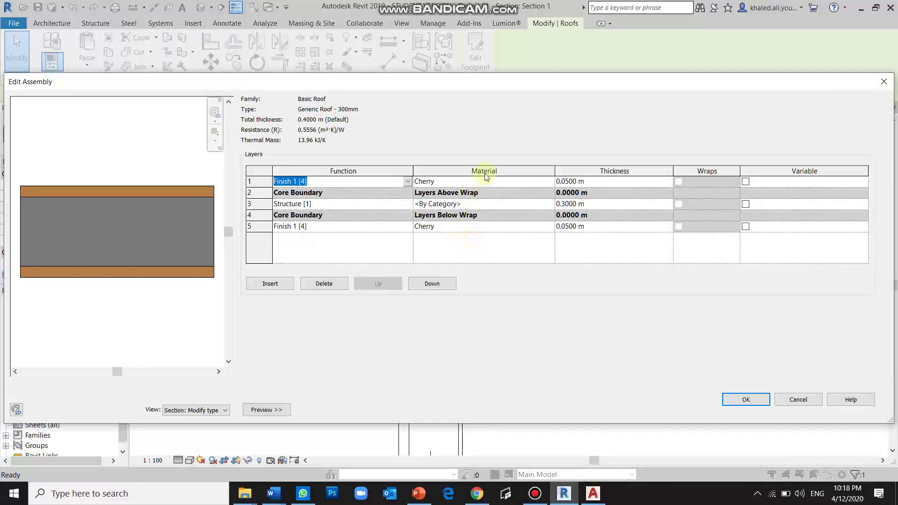
left_click(490, 183)
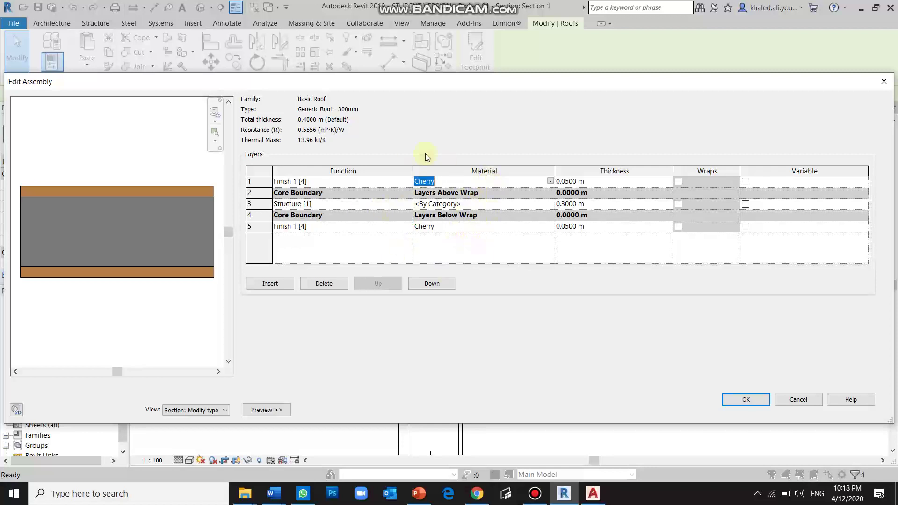
left_click(603, 183)
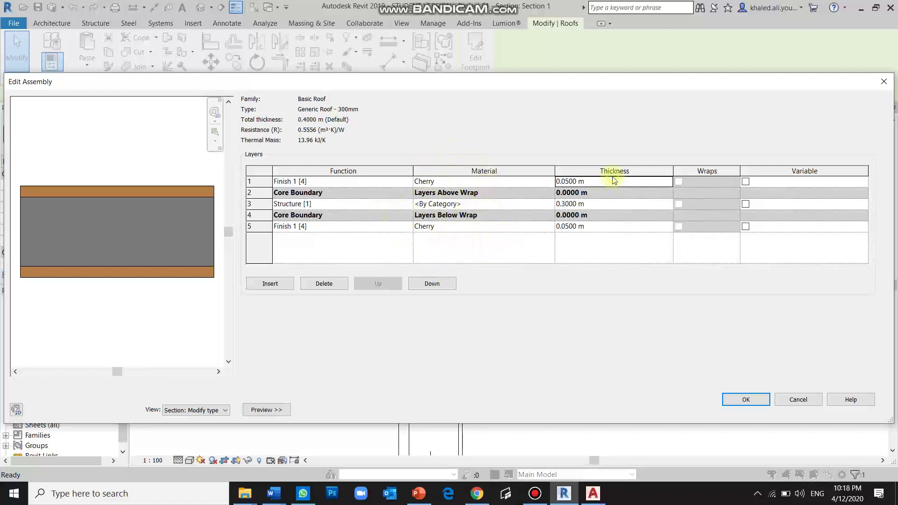
left_click(799, 400)
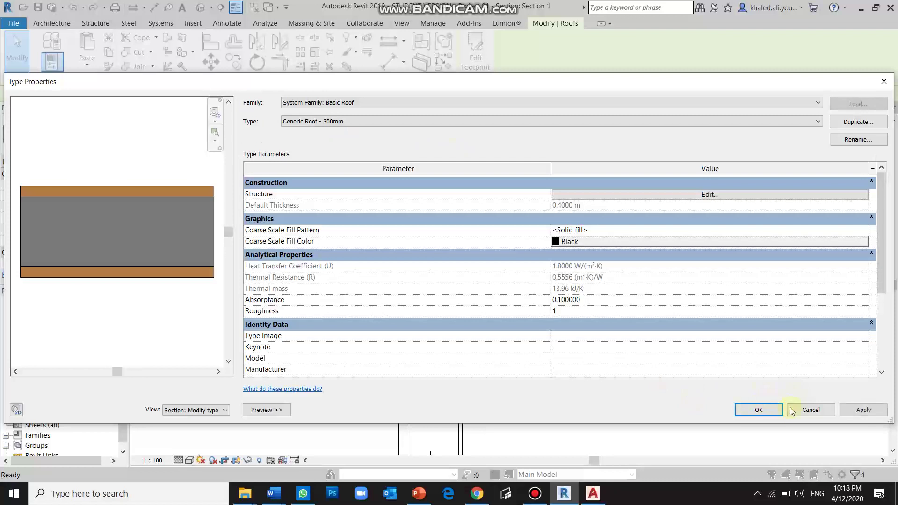
left_click(807, 408)
Zoom out of Section 1 and set its Detail Level to Coarse
left_click(512, 302)
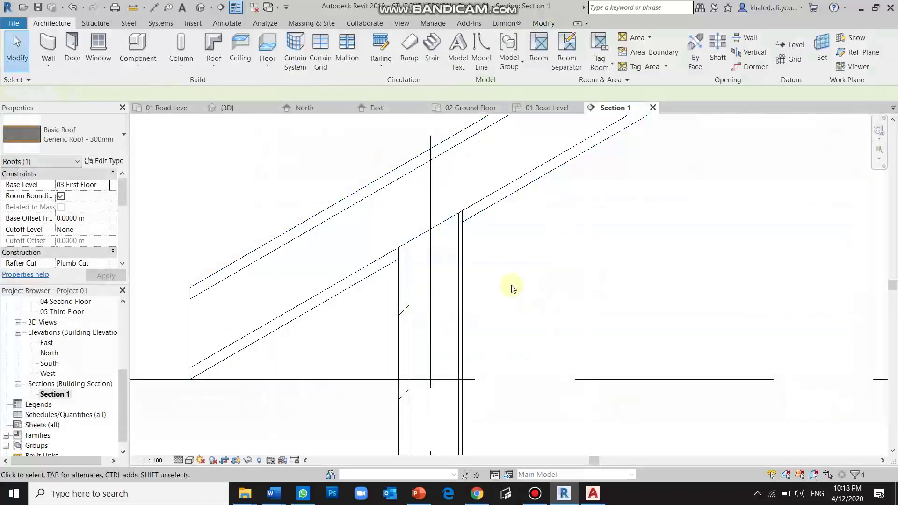
scroll(384, 319, "down", 2)
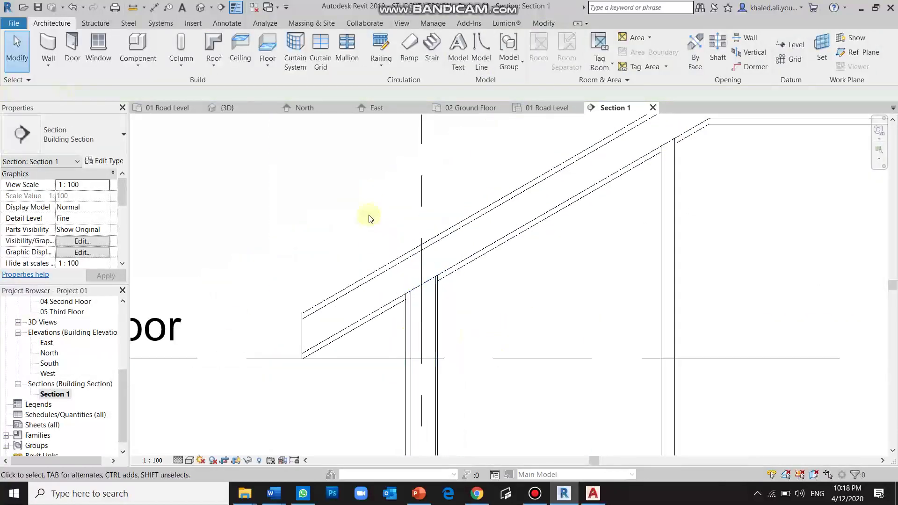
scroll(365, 290, "down", 1)
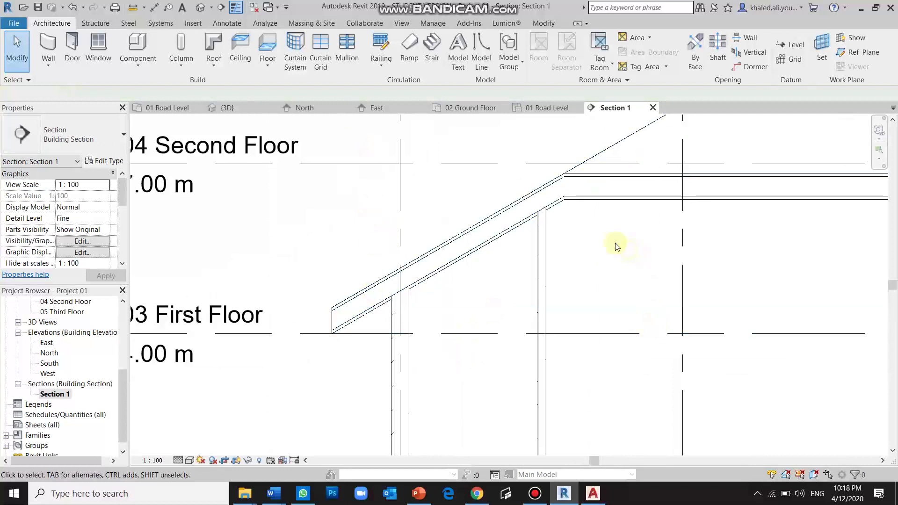
scroll(556, 210, "up", 2)
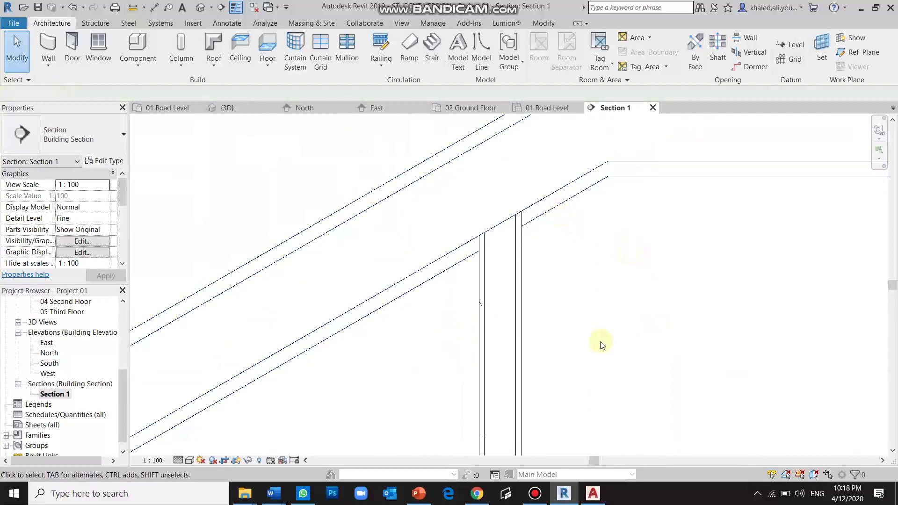
scroll(388, 217, "down", 1)
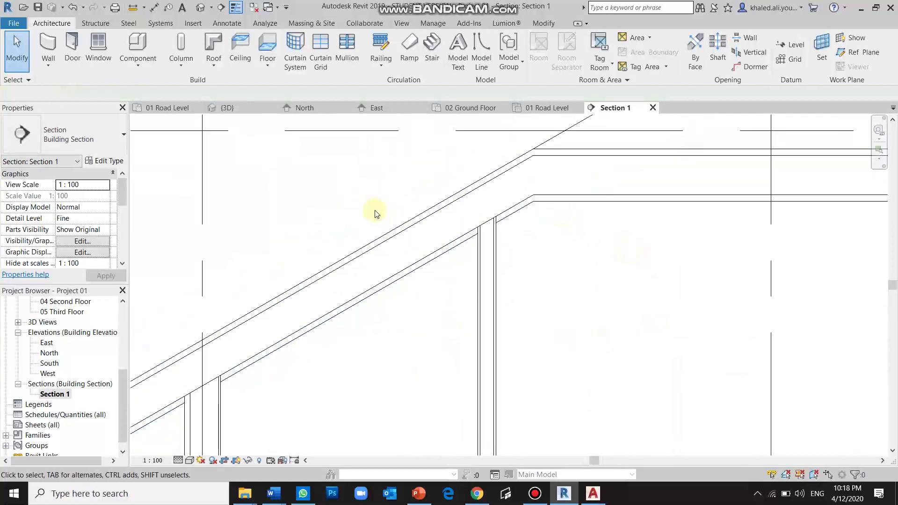
scroll(391, 217, "down", 1)
scroll(342, 238, "down", 3)
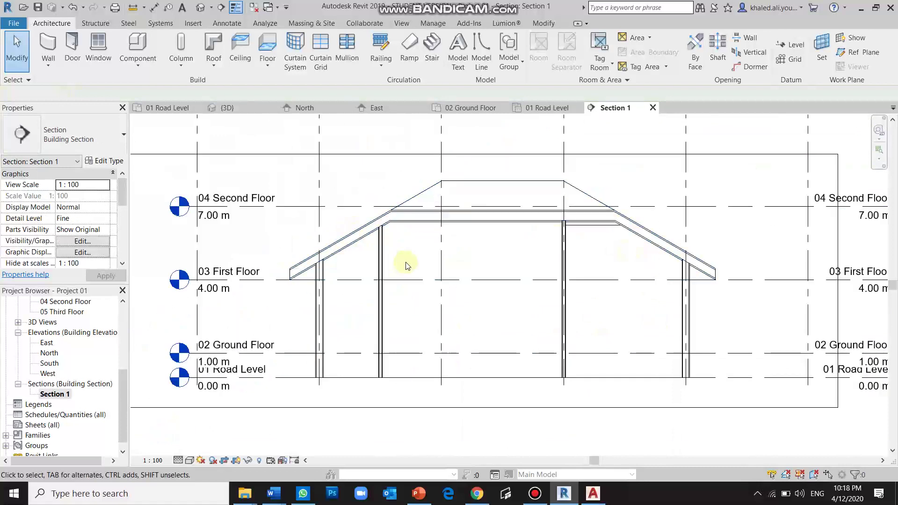
scroll(674, 267, "up", 3)
scroll(671, 269, "down", 1)
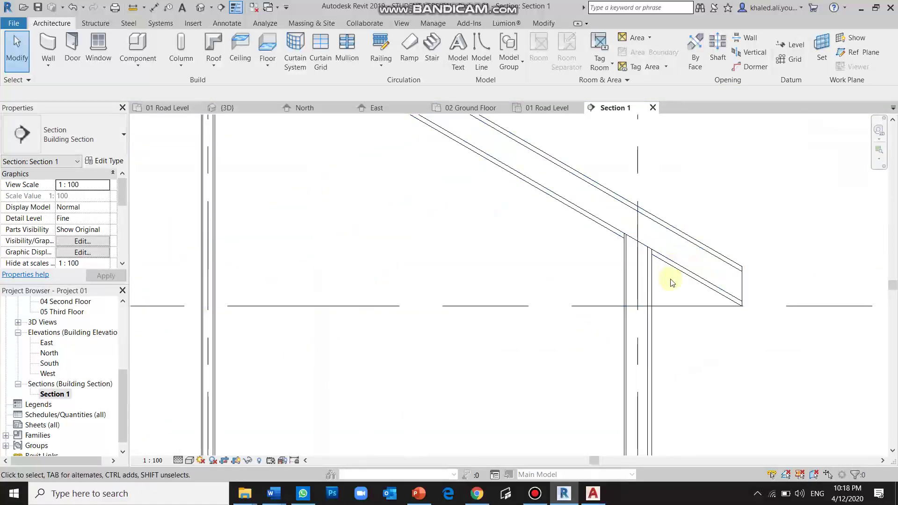
scroll(572, 243, "down", 3)
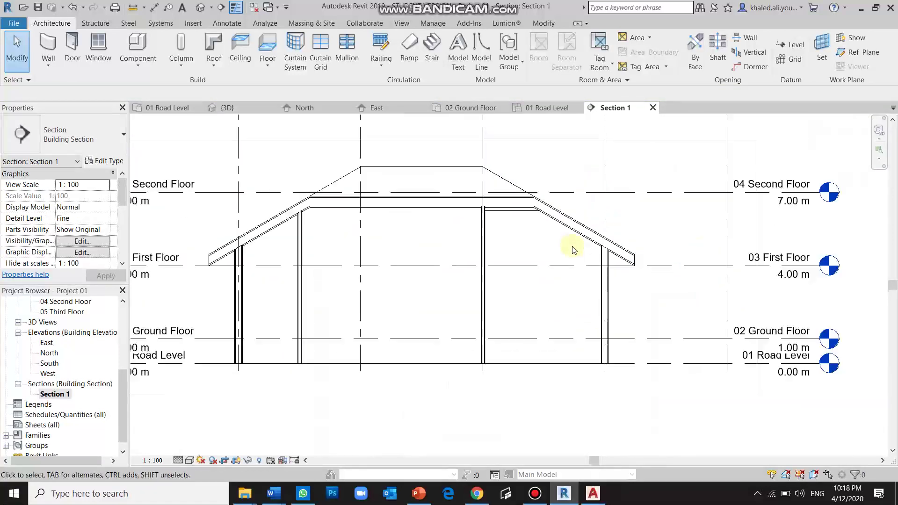
left_click(178, 461)
left_click(192, 427)
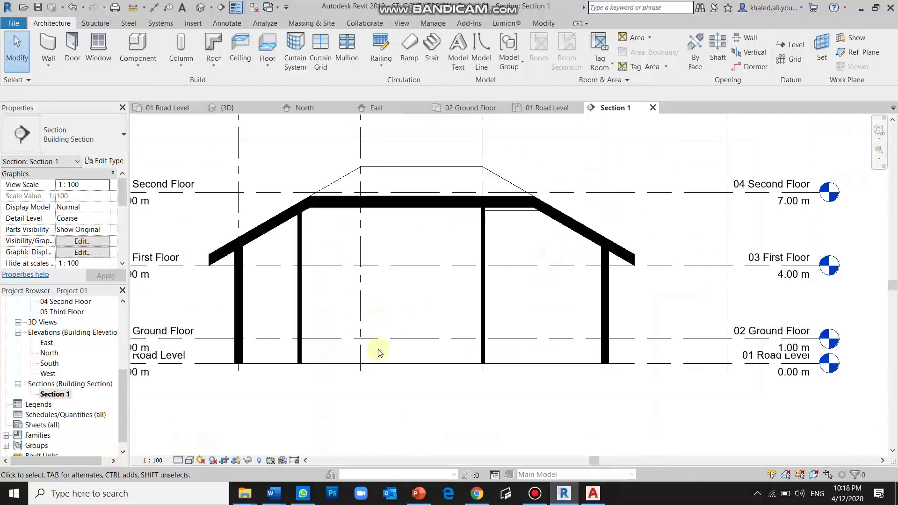
Switch to the {3D} view, zoom into the brick walls, and expand the Wall drop-down
left_click(200, 7)
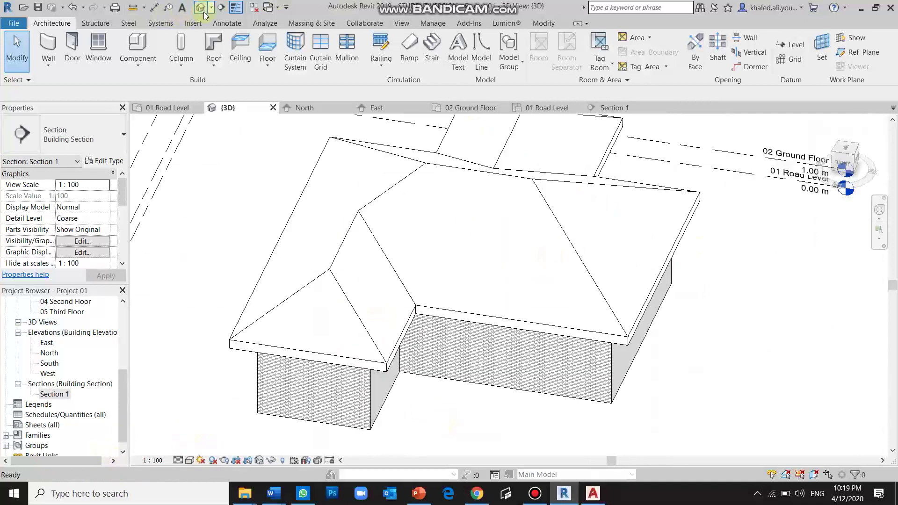
scroll(484, 223, "down", 2)
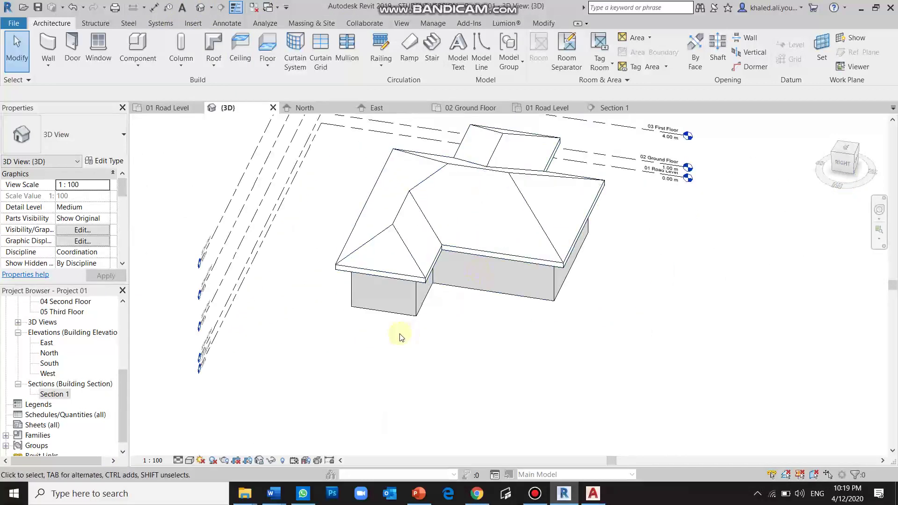
scroll(416, 303, "up", 2)
scroll(414, 301, "up", 2)
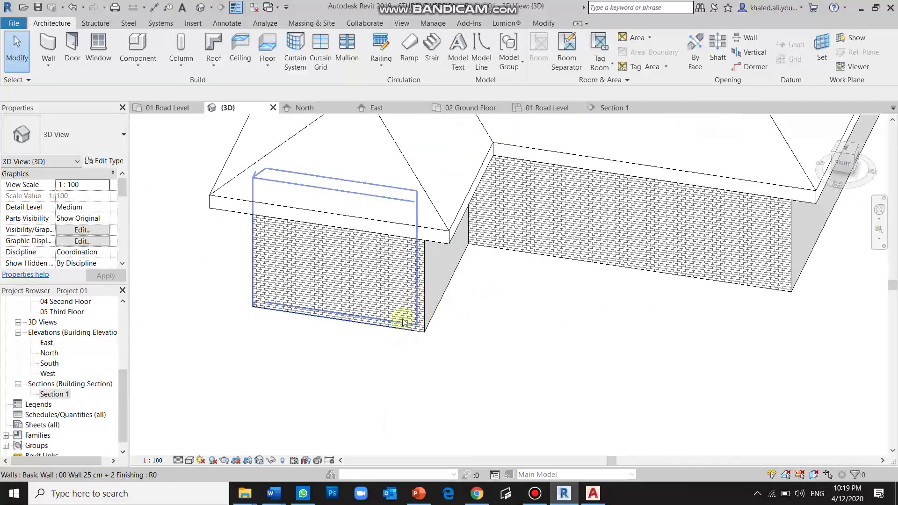
scroll(414, 300, "up", 1)
left_click(46, 69)
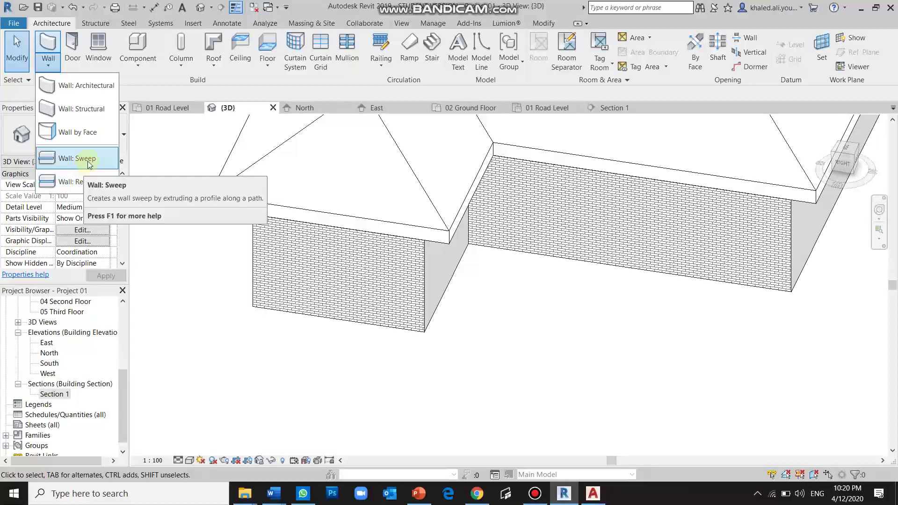
mouse_move(77, 159)
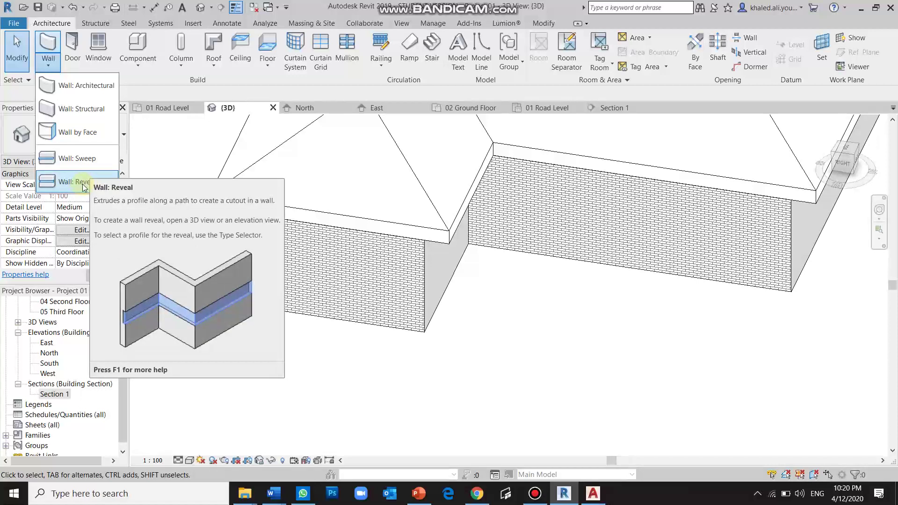
Start the Wall: Sweep tool and open the Cornice sweep type's properties
left_click(90, 159)
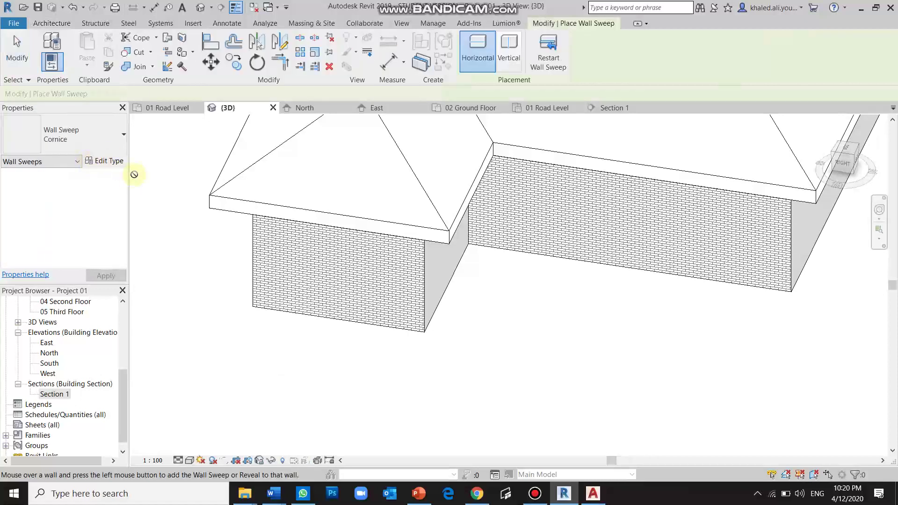
left_click(107, 135)
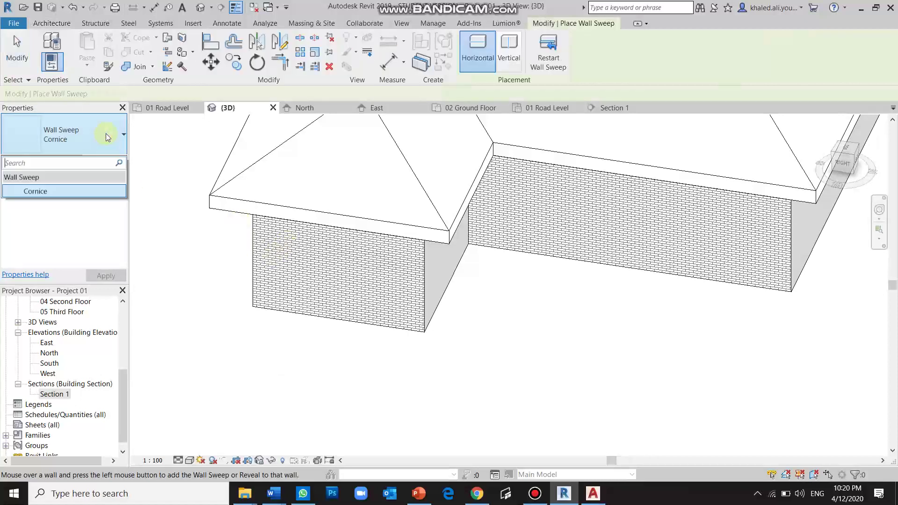
left_click(106, 136)
left_click(106, 135)
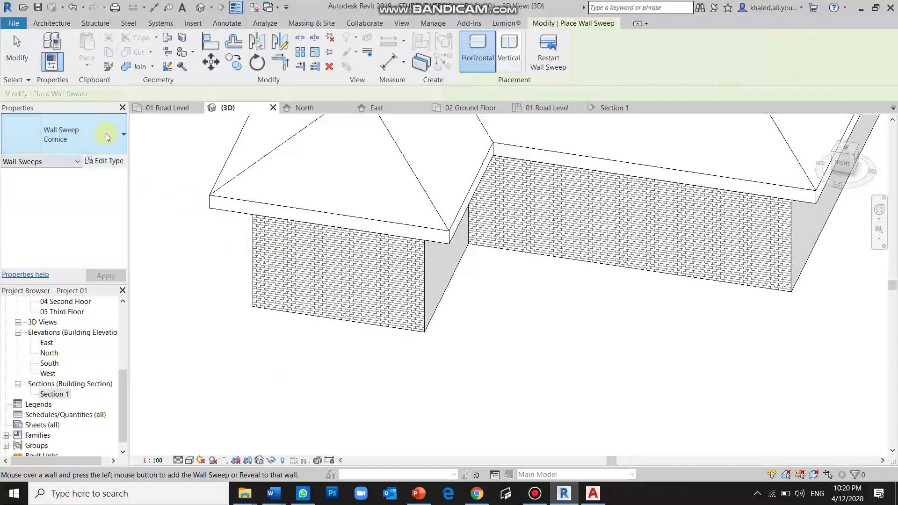
left_click(105, 134)
left_click(112, 161)
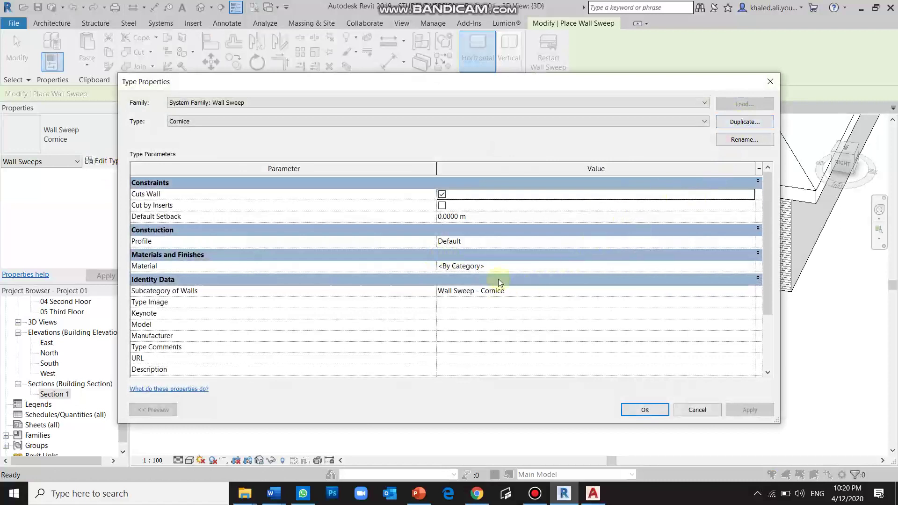
Review the Wall Sweep - Cornice subcategory and Default profile, then cancel unchanged
left_click(750, 291)
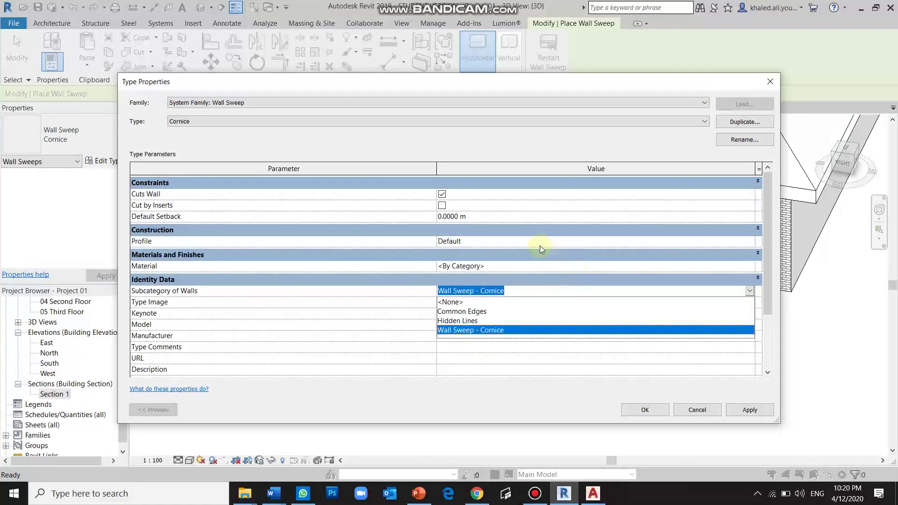
left_click(528, 243)
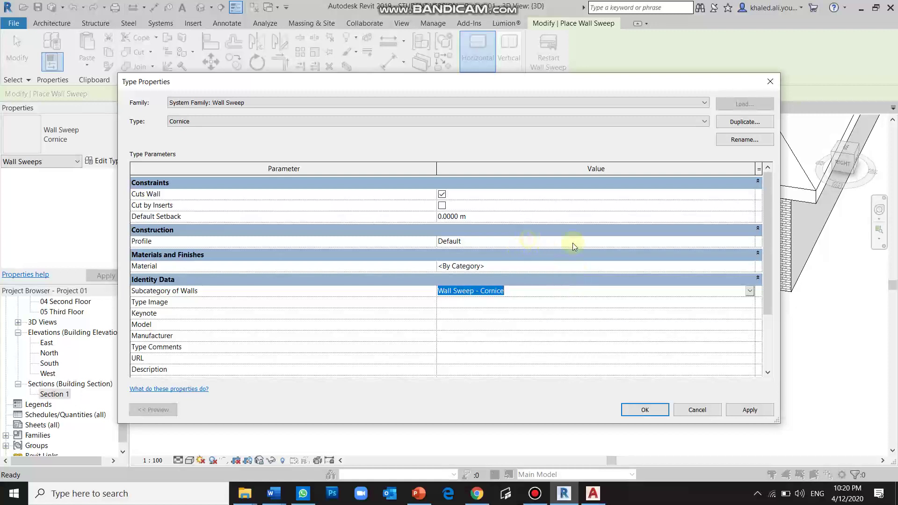
left_click(754, 246)
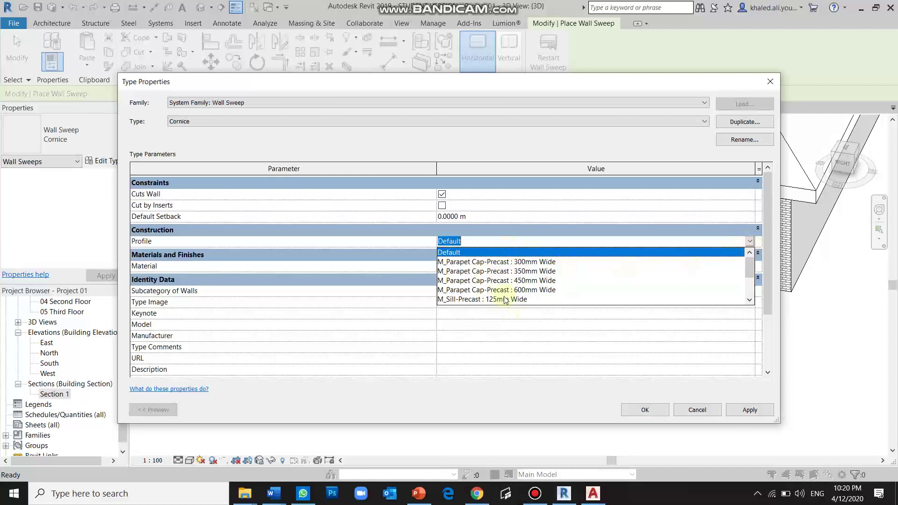
left_click(695, 409)
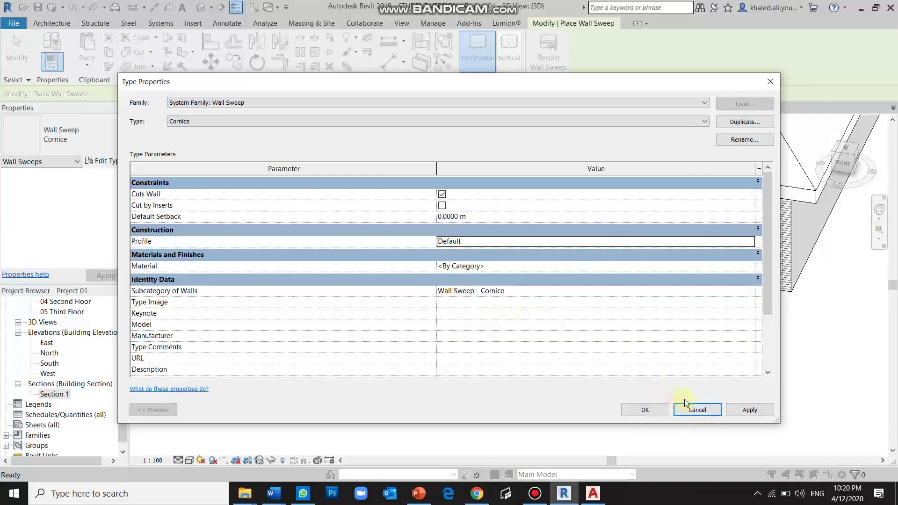
left_click(645, 410)
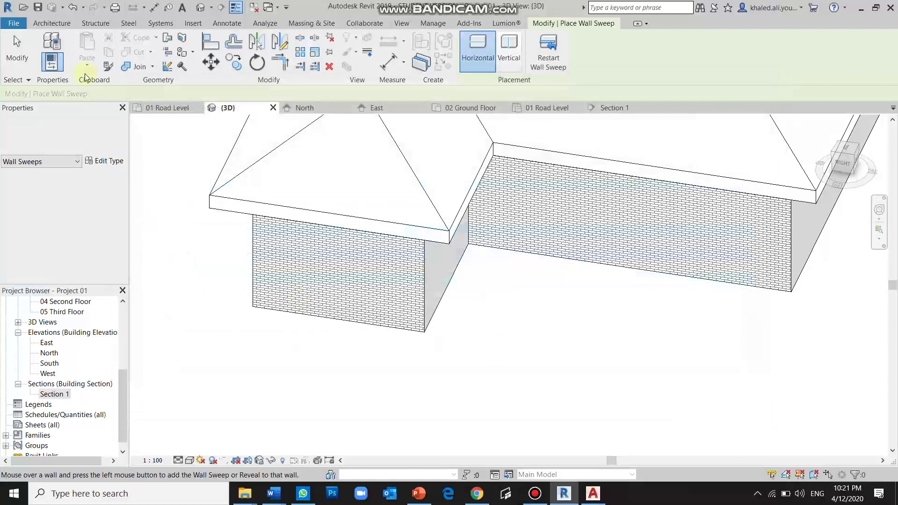
Place a Cornice wall sweep on the front brick wall and wrap it around the corner onto the side wall
left_click(47, 24)
left_click(48, 63)
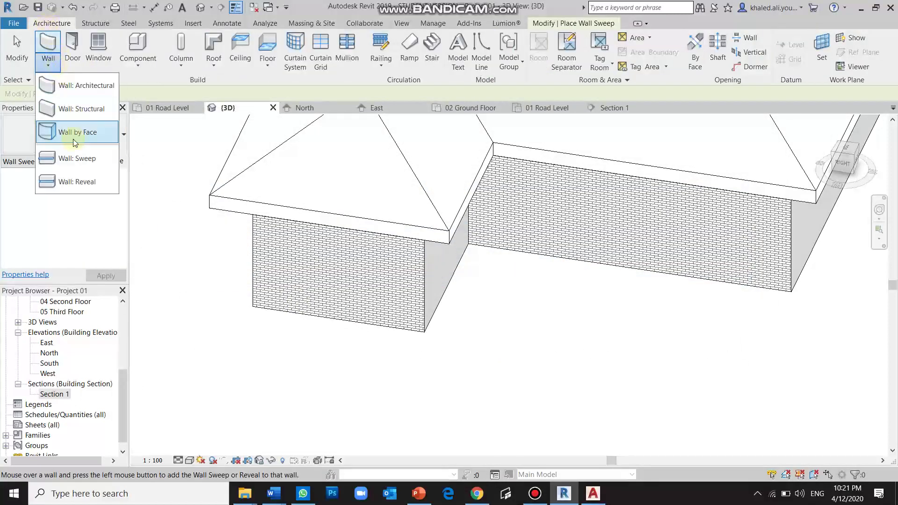
left_click(89, 172)
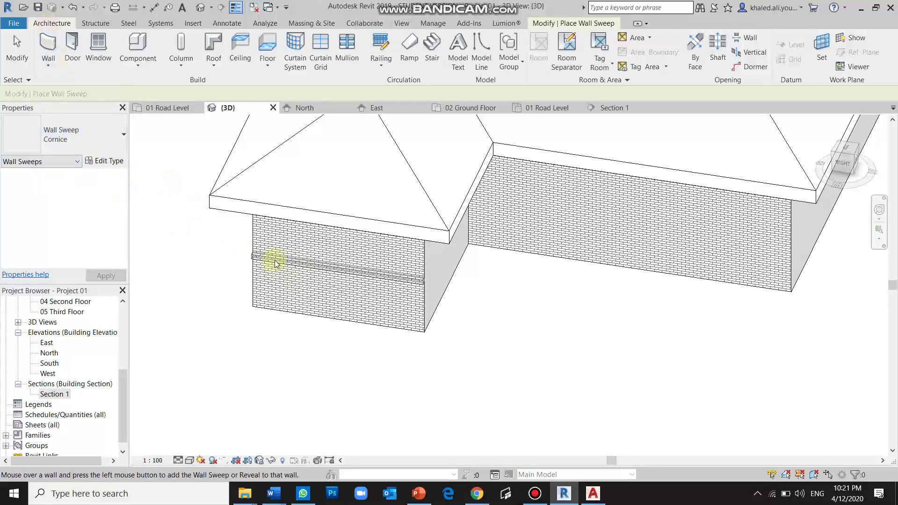
left_click(332, 270)
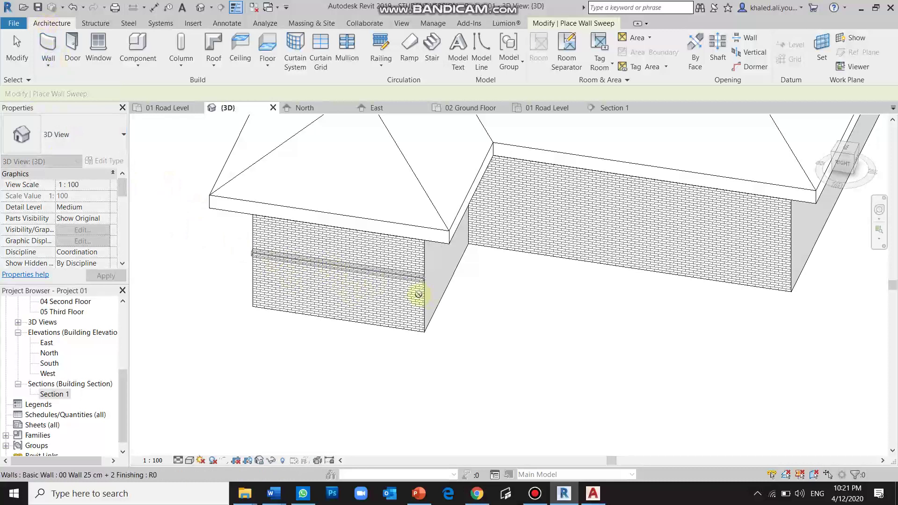
scroll(423, 287, "up", 3)
scroll(423, 287, "up", 2)
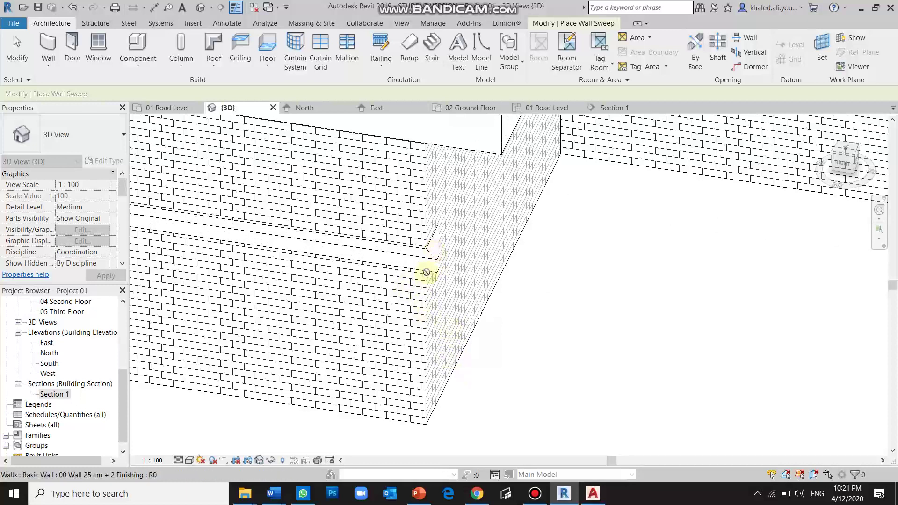
scroll(411, 304, "down", 2)
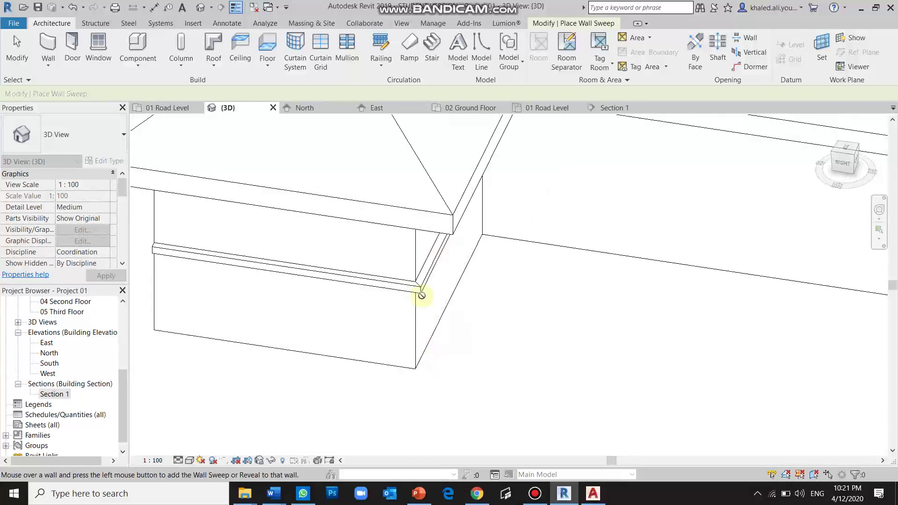
left_click(557, 136)
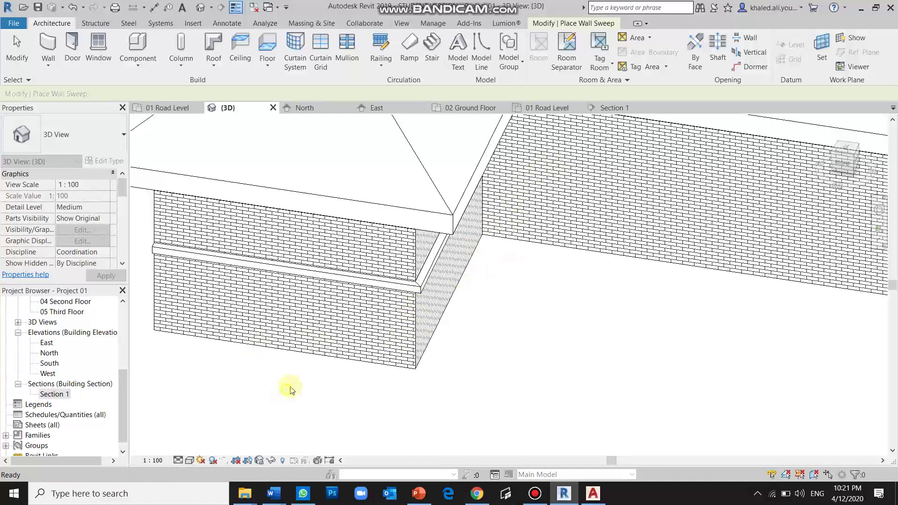
key("Escape")
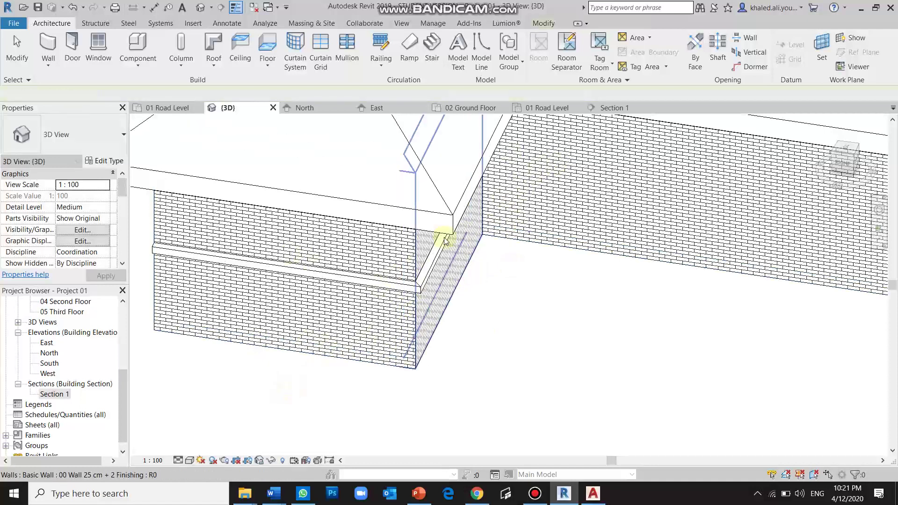
Change the Cornice sweep type's profile to M_Wall Sweep-Brick Soldier Course : 2 Bricks
scroll(495, 292, "down", 2)
scroll(239, 274, "up", 2)
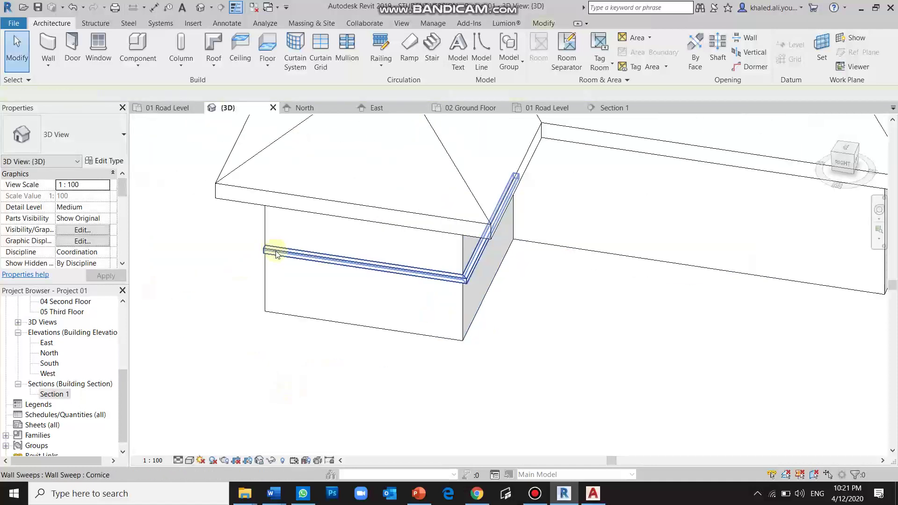
scroll(286, 253, "up", 1)
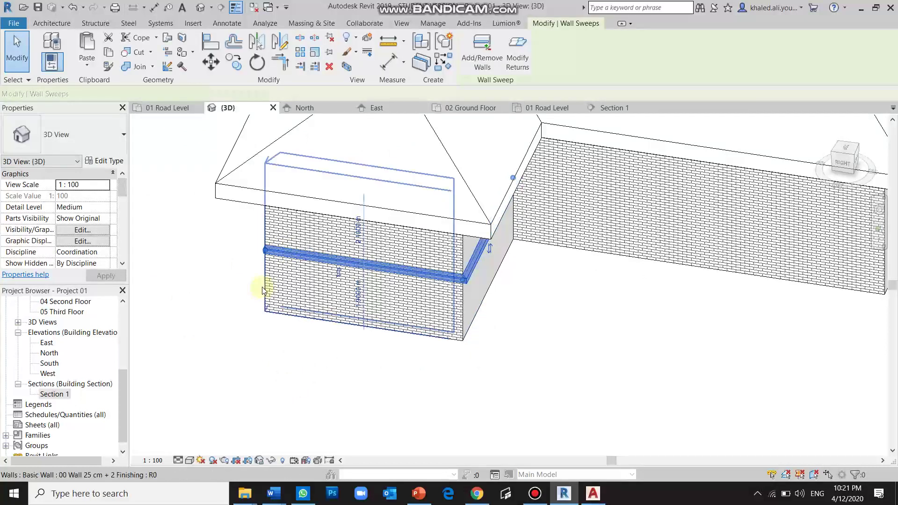
left_click(331, 257)
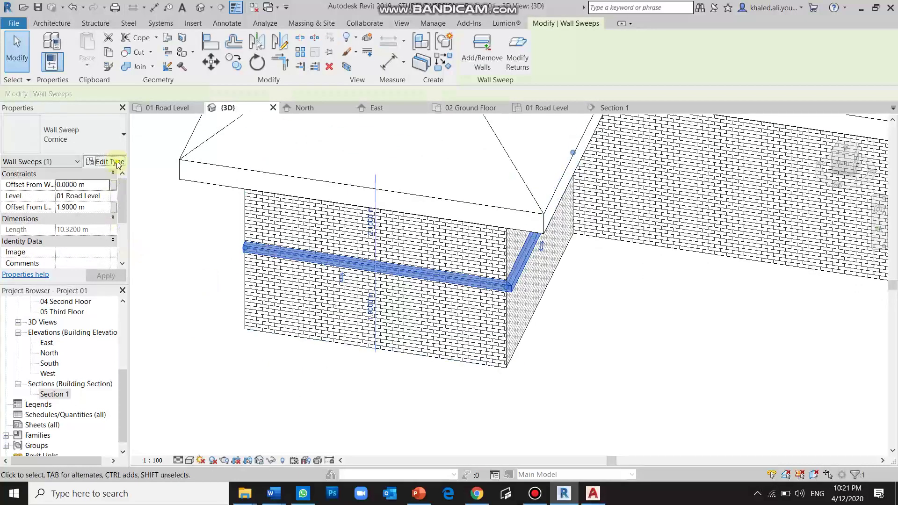
left_click(110, 161)
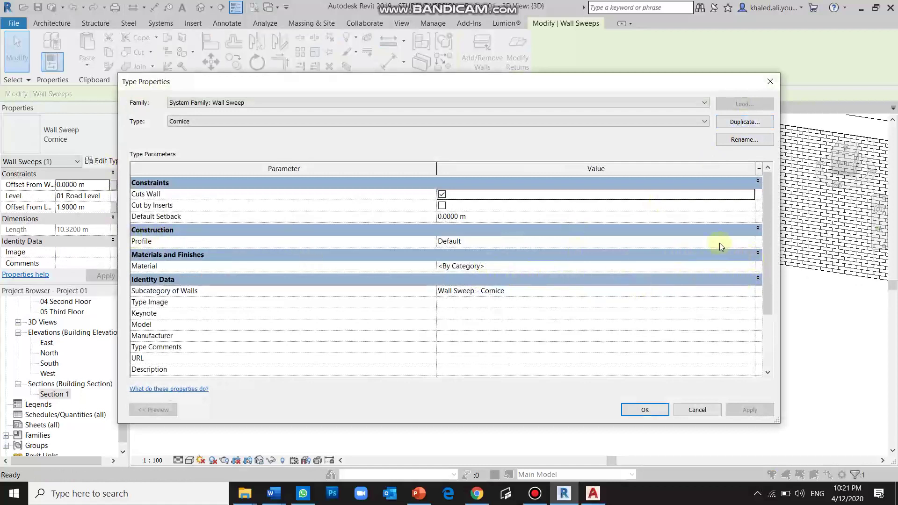
left_click(750, 241)
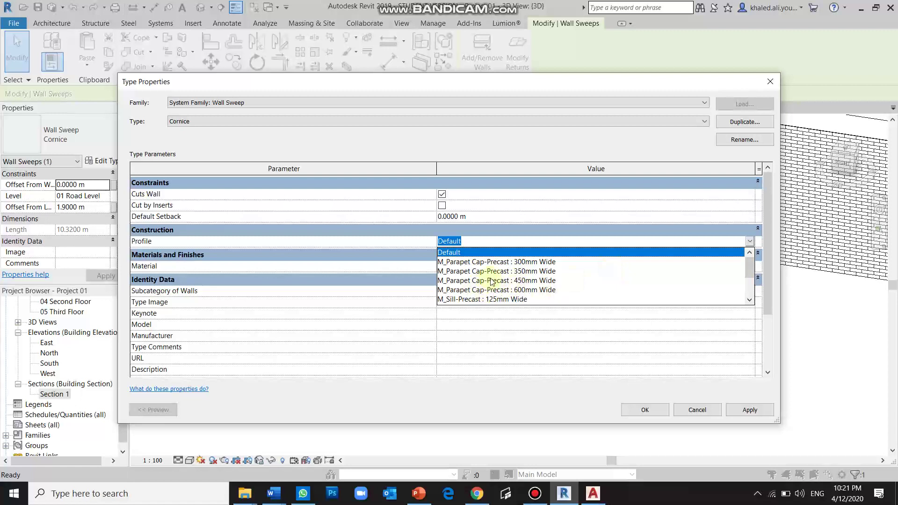
scroll(491, 282, "down", 2)
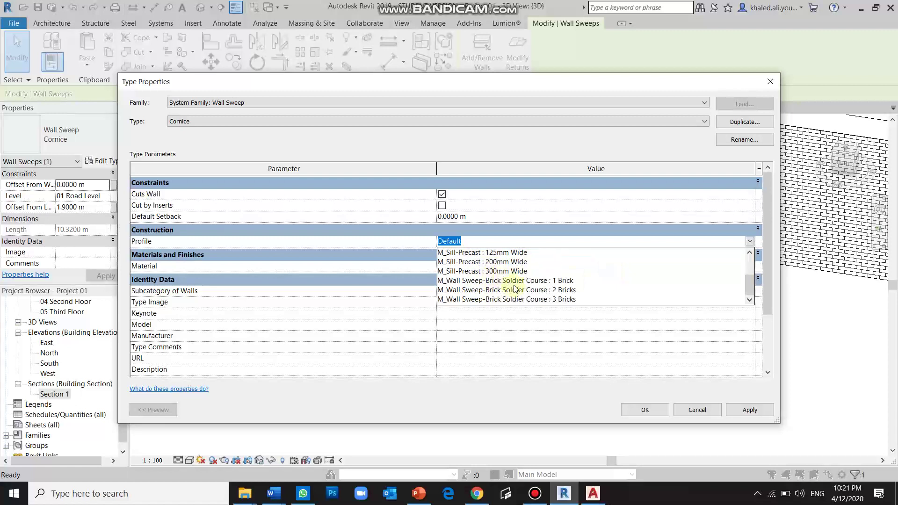
left_click(546, 290)
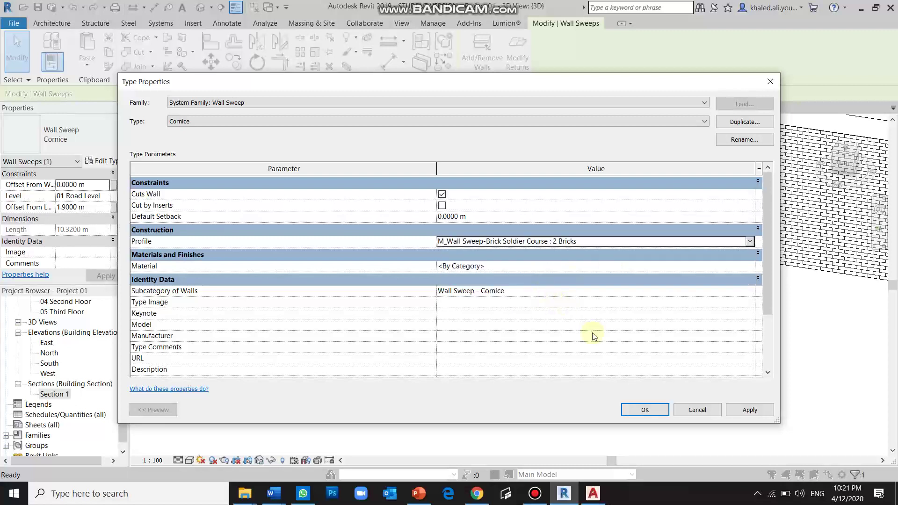
left_click(645, 410)
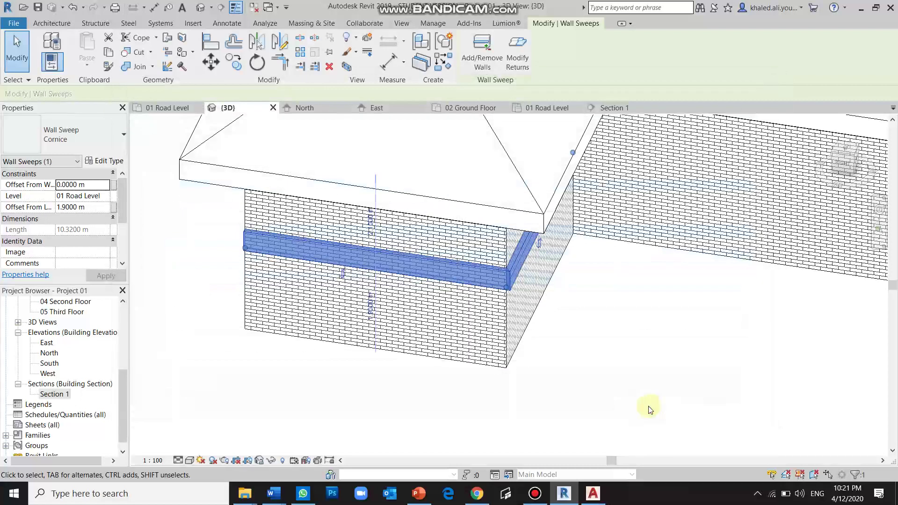
Clear the selection and reselect the cornice wall sweep
left_click(518, 340)
left_click(615, 356)
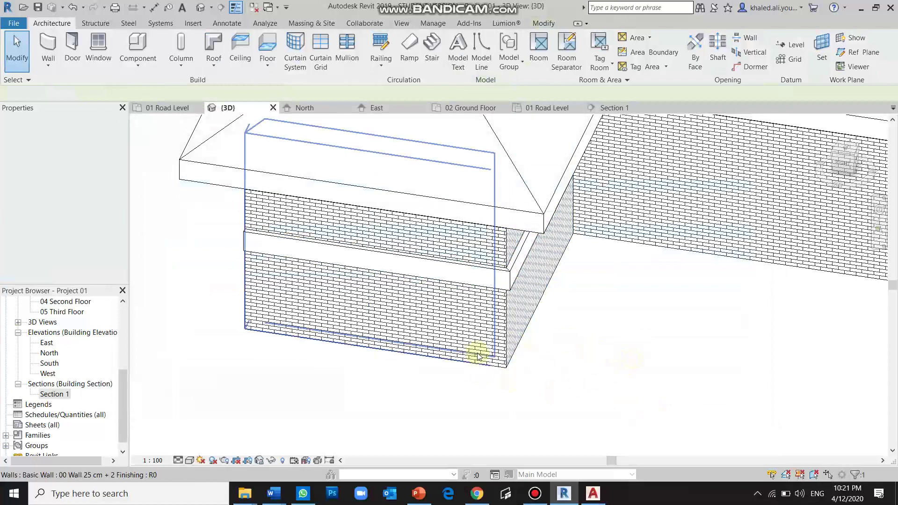
left_click(300, 247)
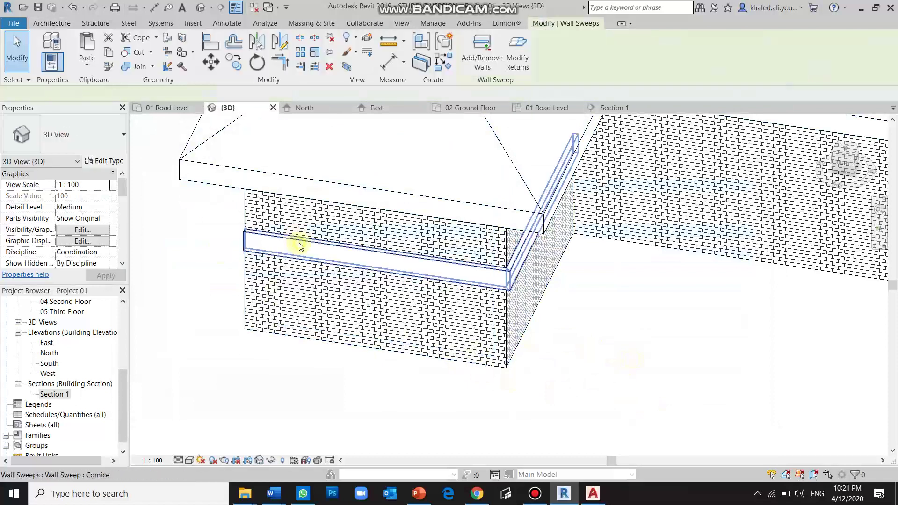
Switch the Cornice sweep profile to Brick Soldier Course : 3 Bricks
left_click(111, 161)
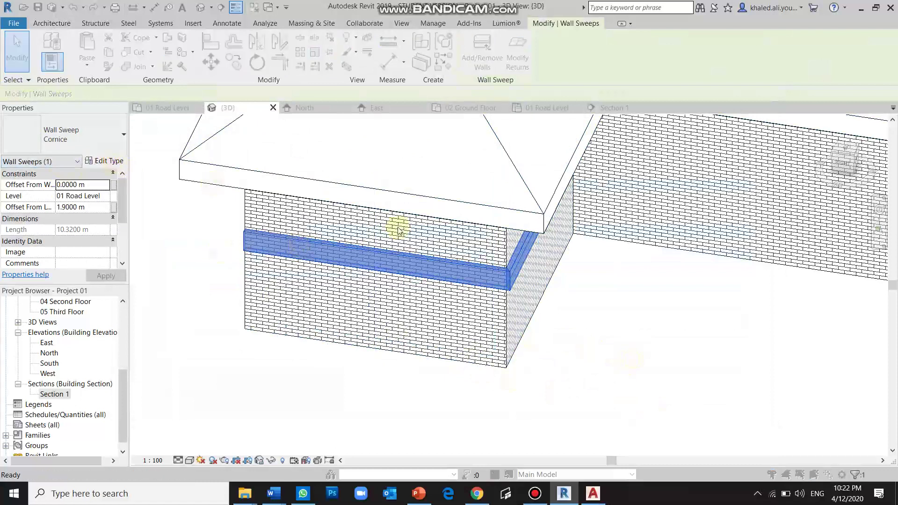
left_click(749, 244)
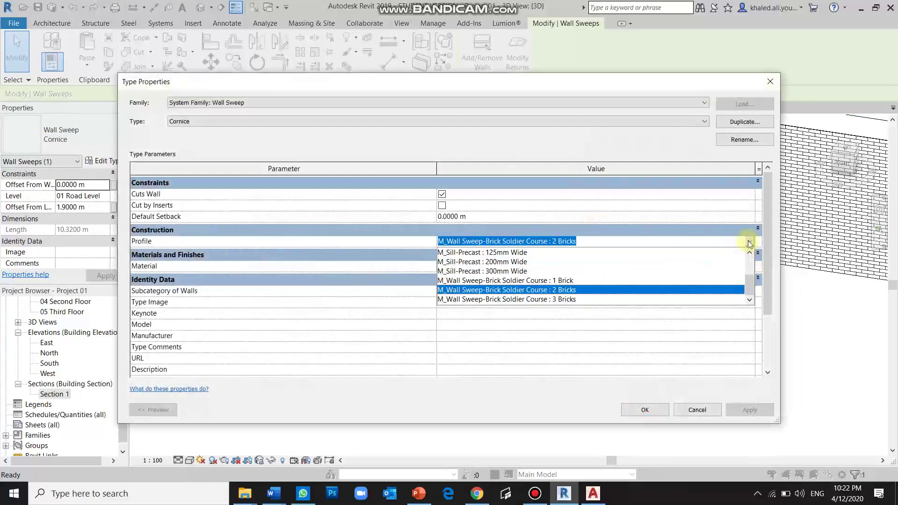
left_click(526, 298)
left_click(668, 414)
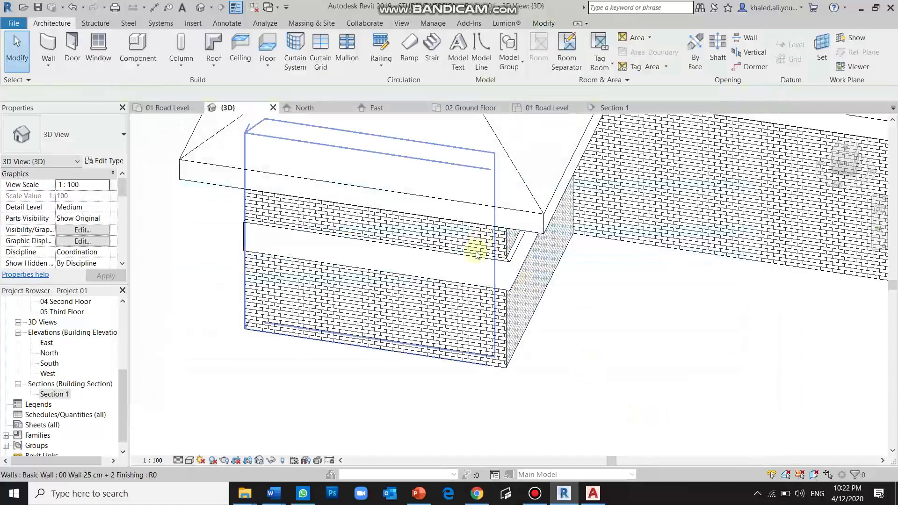
Change the profile to M_Parapet Cap-Precast : 350mm Wide and check the resulting sweep band
left_click(475, 257)
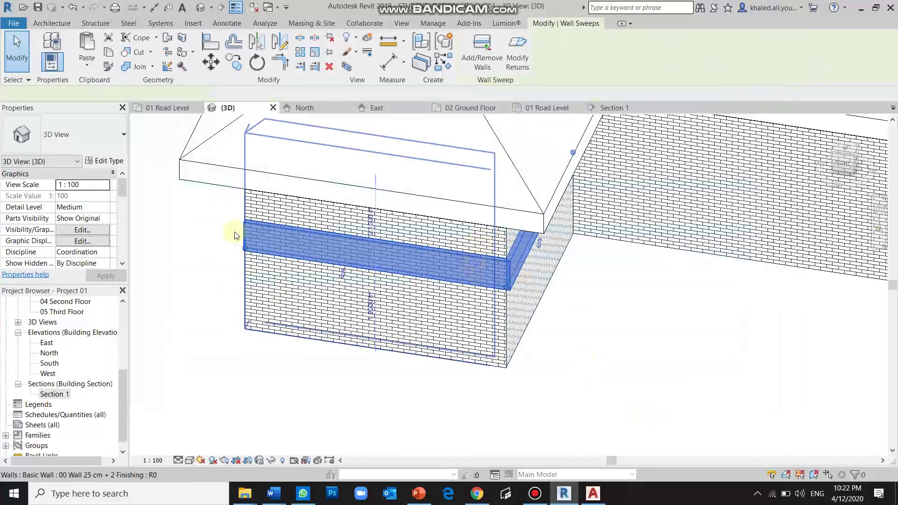
left_click(109, 160)
left_click(746, 246)
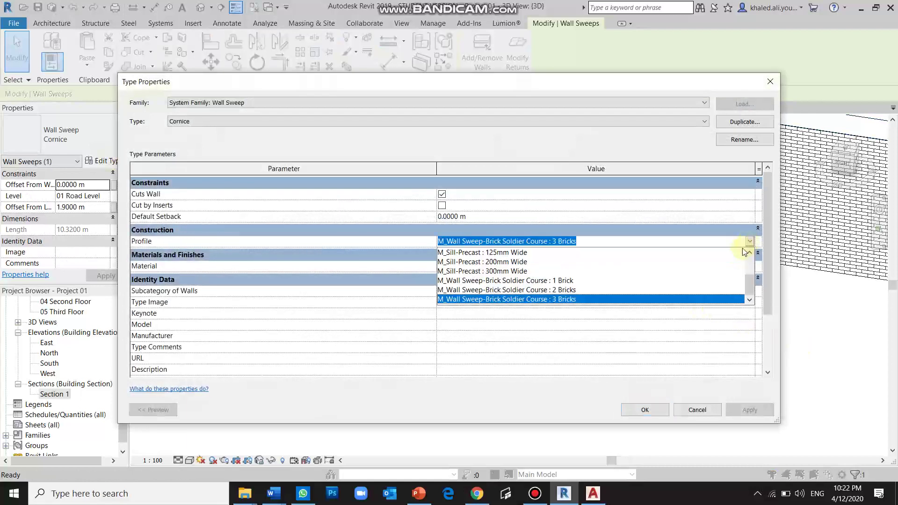
left_click(535, 273)
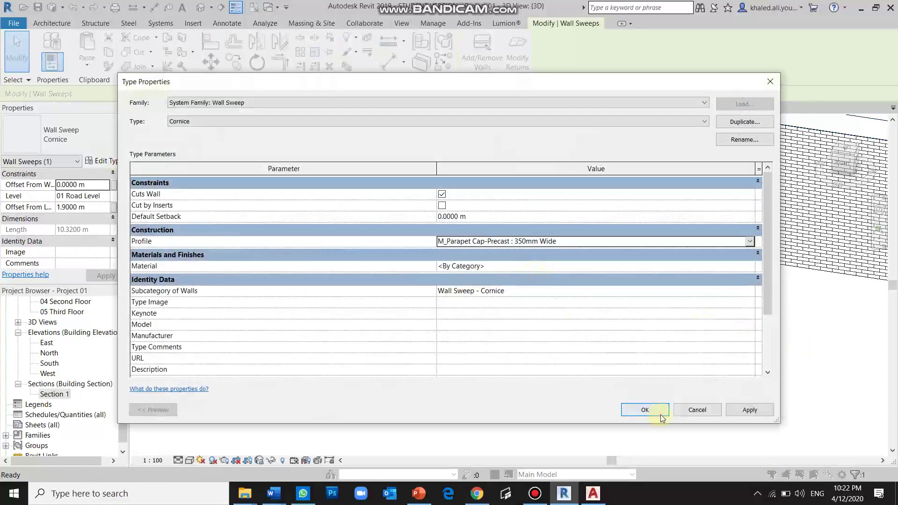
left_click(645, 410)
left_click(642, 381)
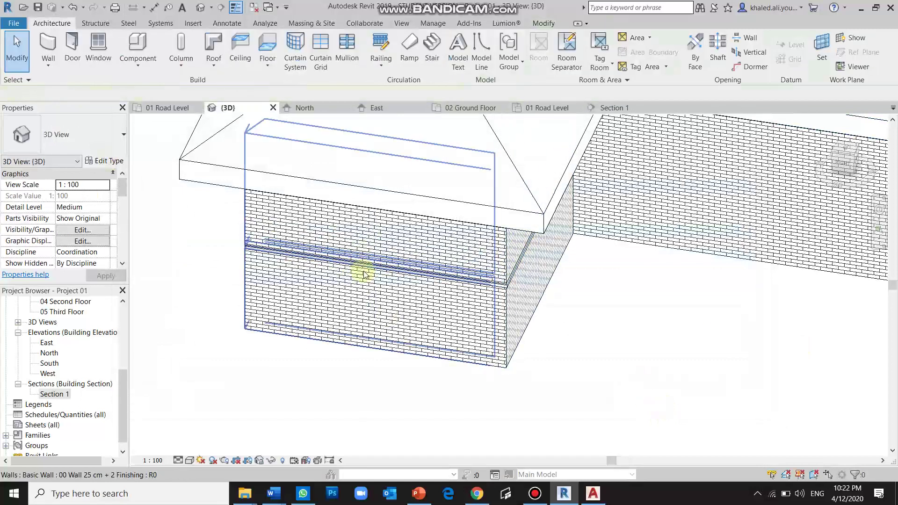
left_click(366, 263)
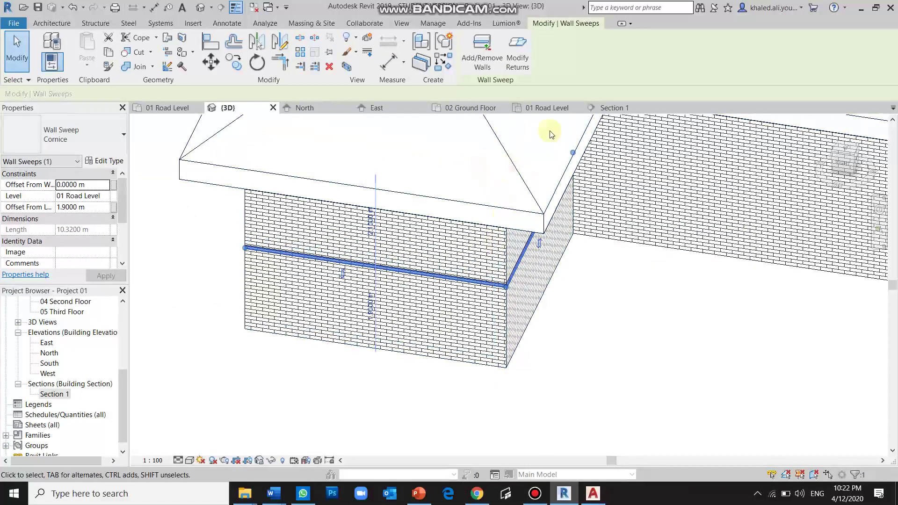
left_click(629, 345)
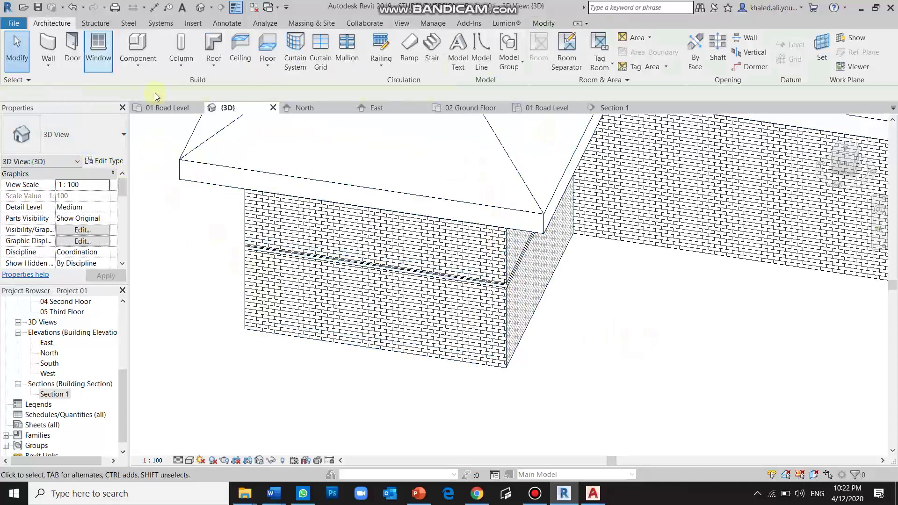
left_click(13, 23)
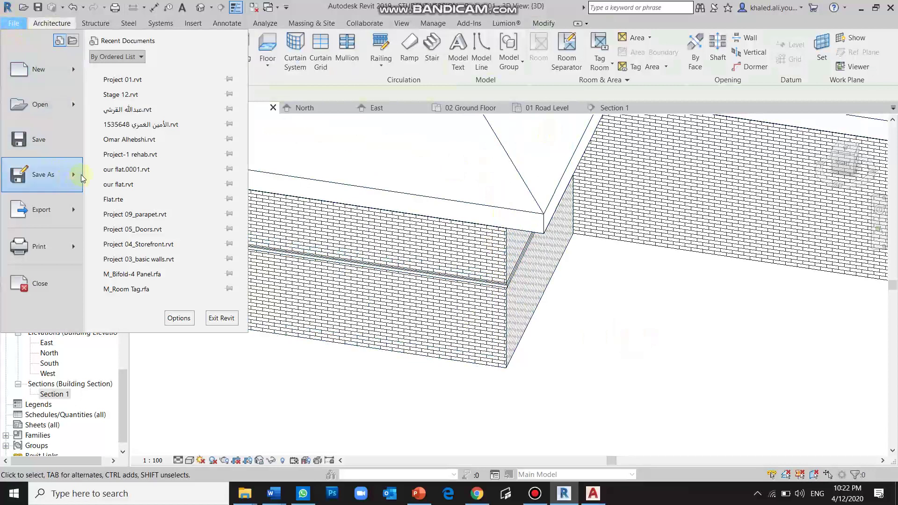
mouse_move(38, 68)
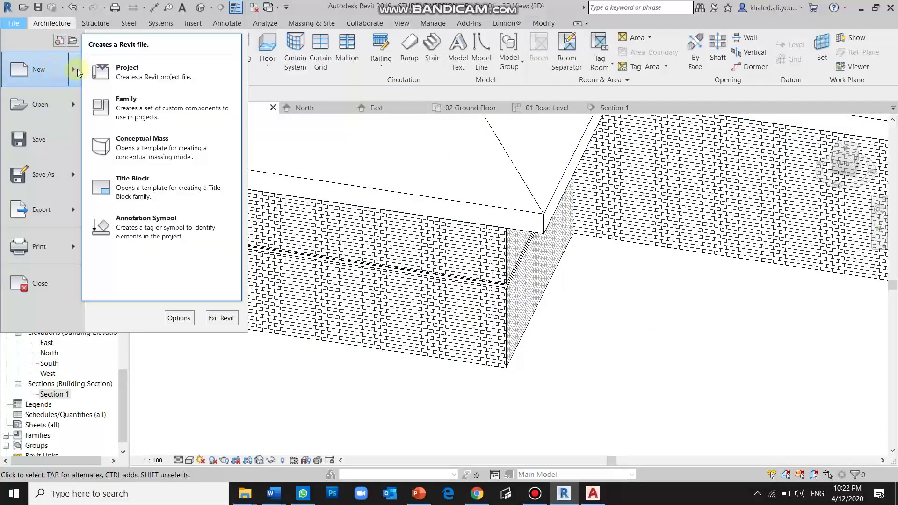
left_click(142, 109)
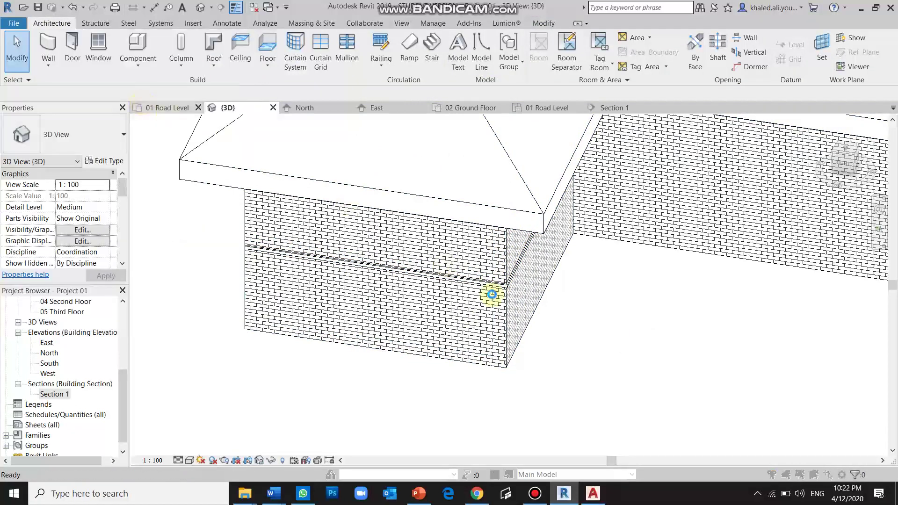
scroll(408, 228, "down", 2)
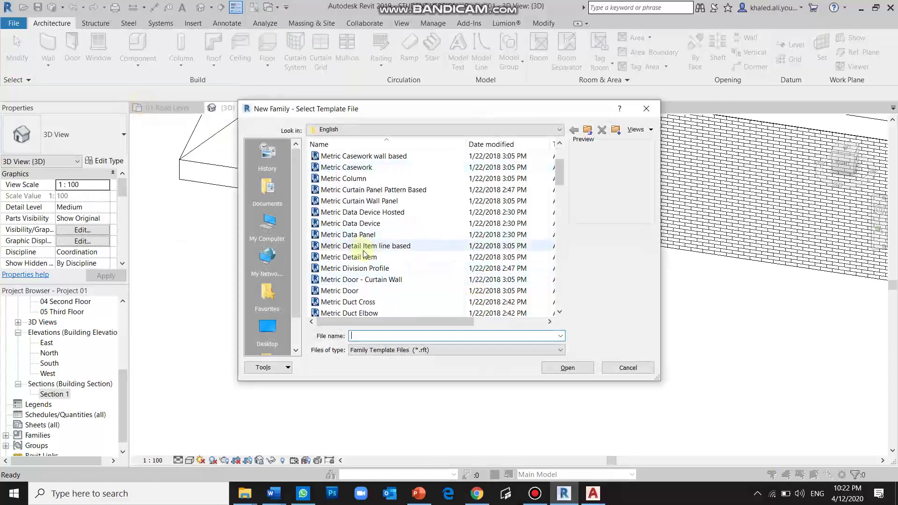
scroll(365, 253, "down", 2)
scroll(365, 252, "down", 4)
scroll(367, 252, "down", 2)
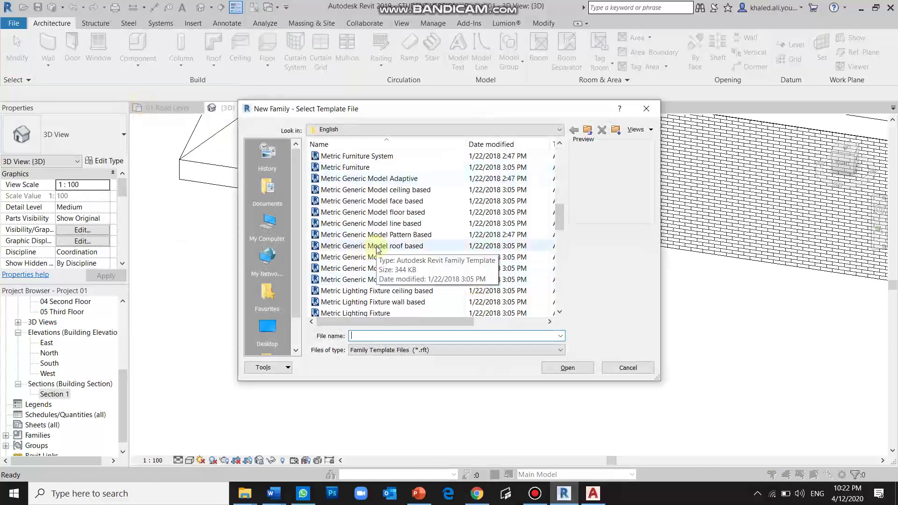
scroll(372, 250, "down", 2)
scroll(377, 249, "down", 2)
scroll(377, 249, "down", 2)
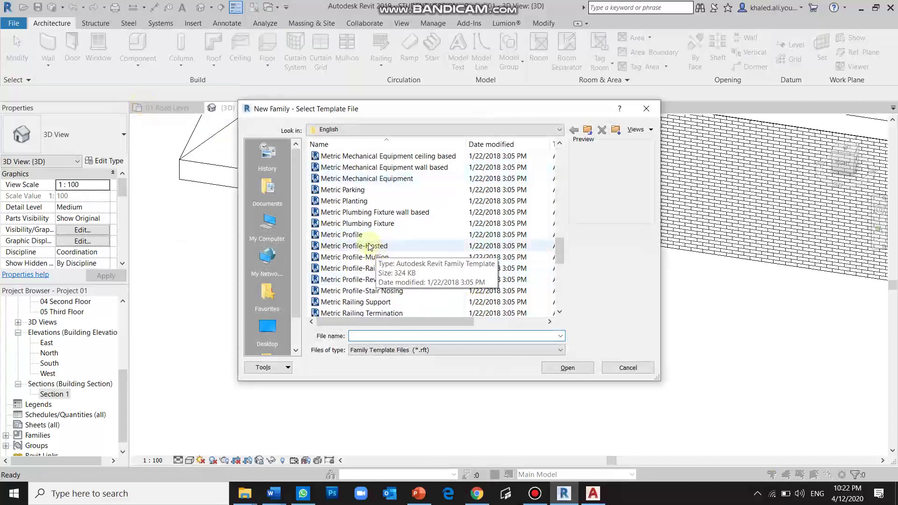
left_click(374, 235)
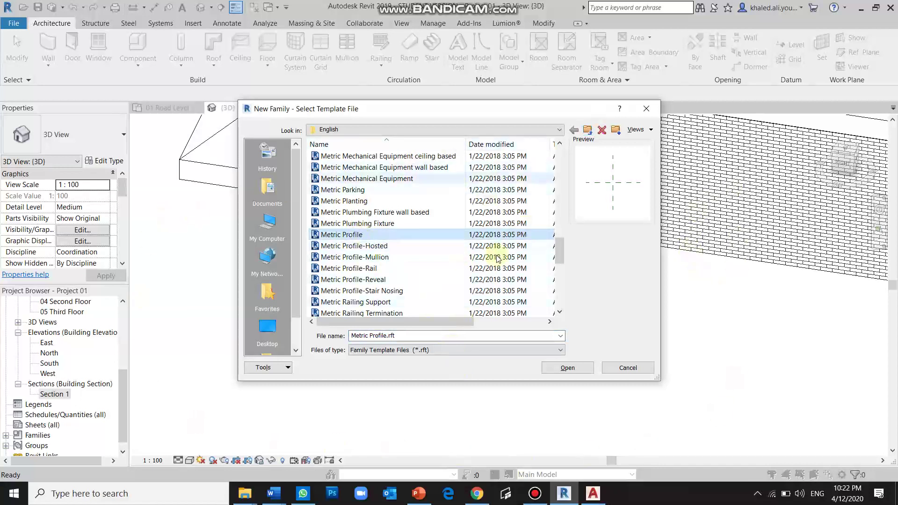
left_click(624, 369)
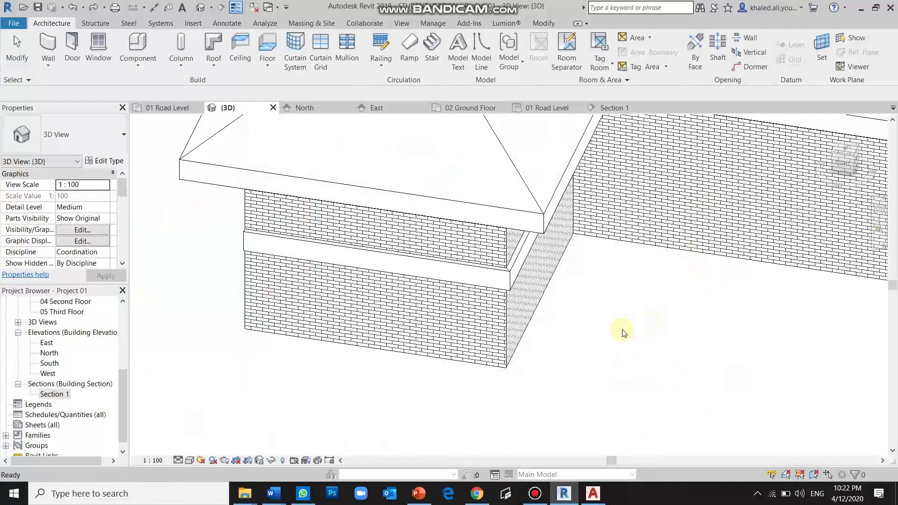
Undo to remove the wall sweep band from the brick wall
key("ctrl+z")
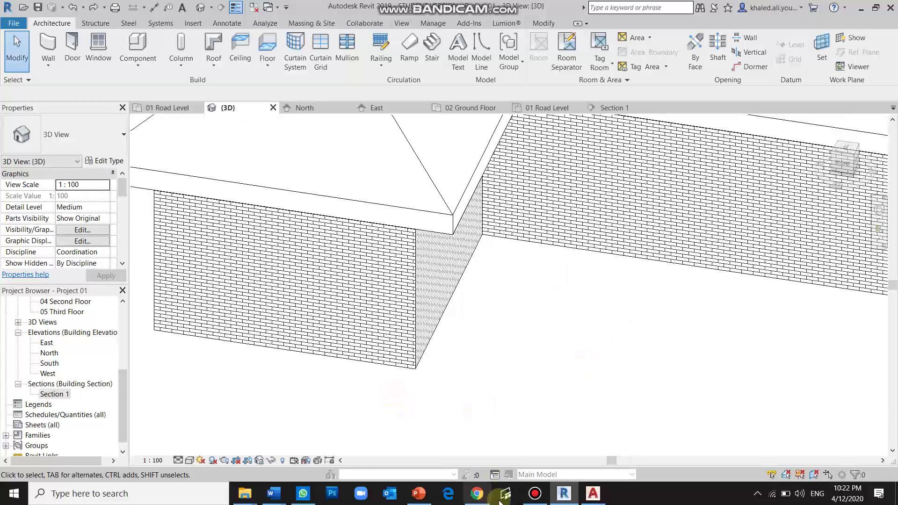
left_click(535, 495)
left_click(535, 495)
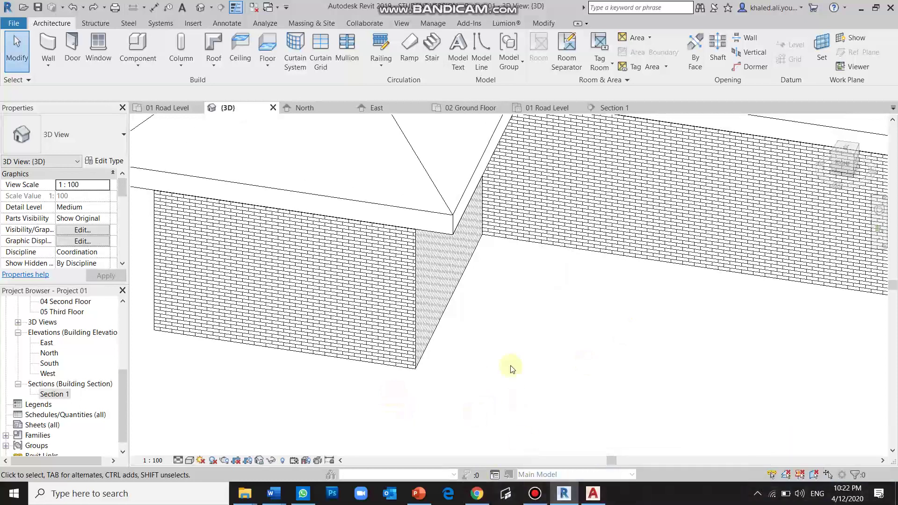
scroll(513, 350, "down", 2)
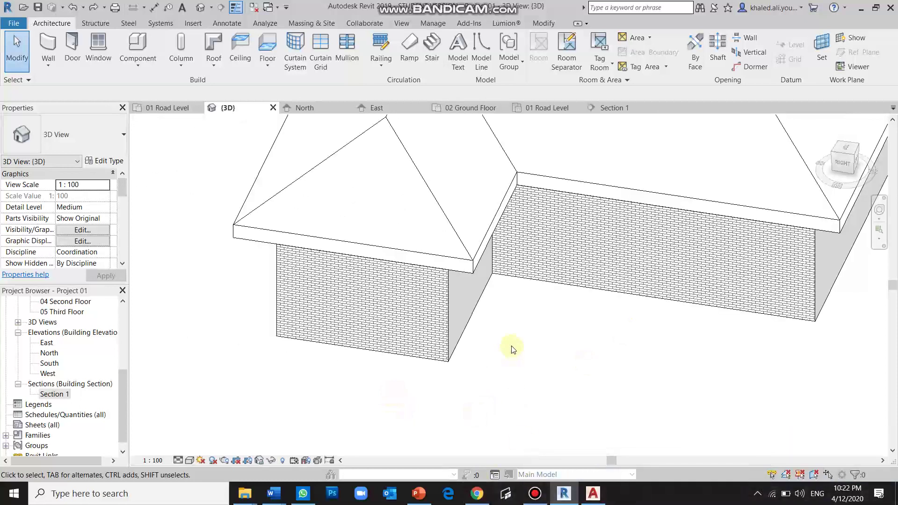
scroll(634, 281, "up", 3)
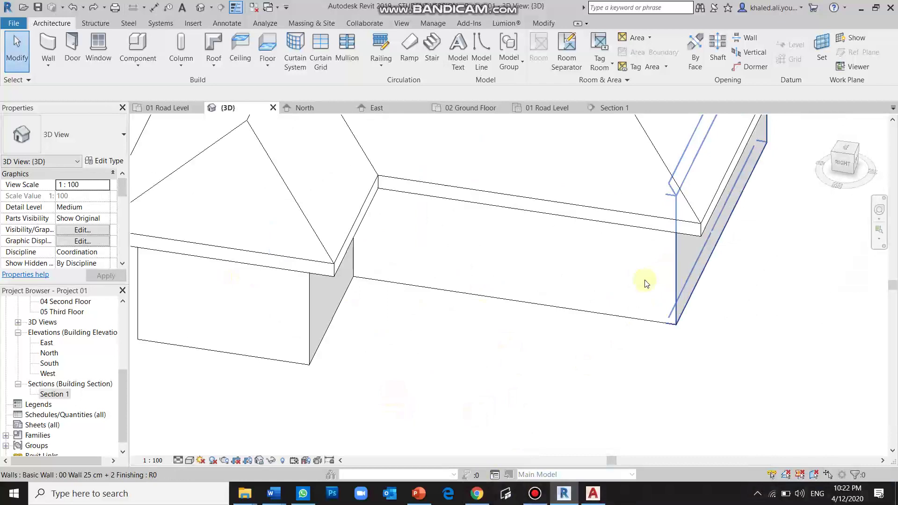
Open the long brick wall type's layer assembly for editing
left_click(556, 312)
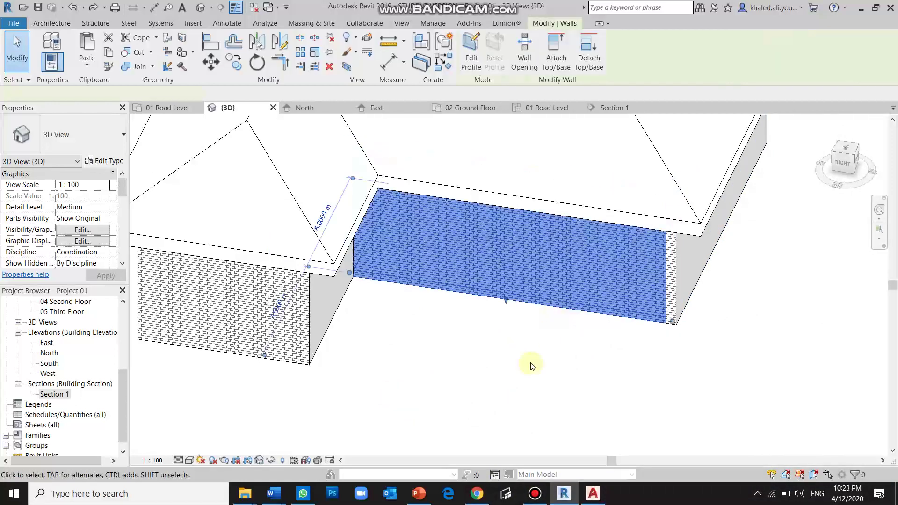
left_click(104, 161)
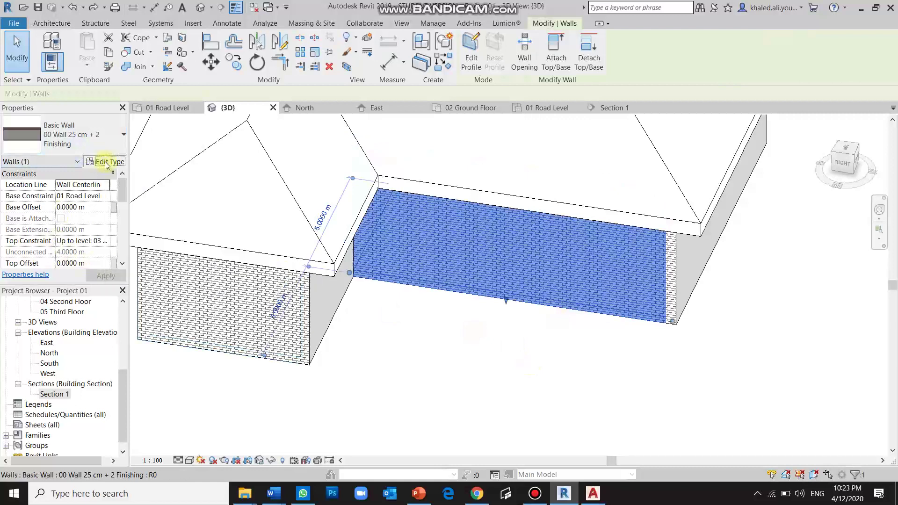
left_click(542, 194)
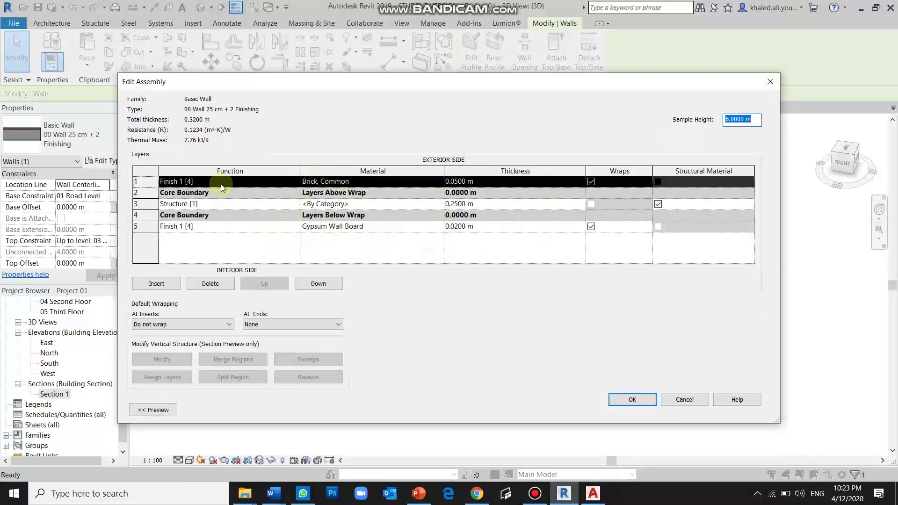
left_click_drag(384, 85, 488, 41)
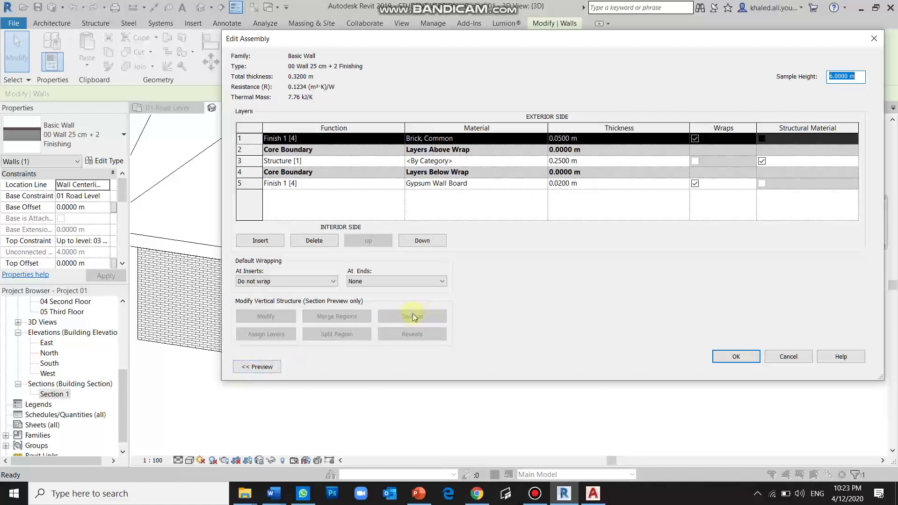
Show the assembly preview as a Section view and bring up the empty Wall Sweeps list
left_click(257, 367)
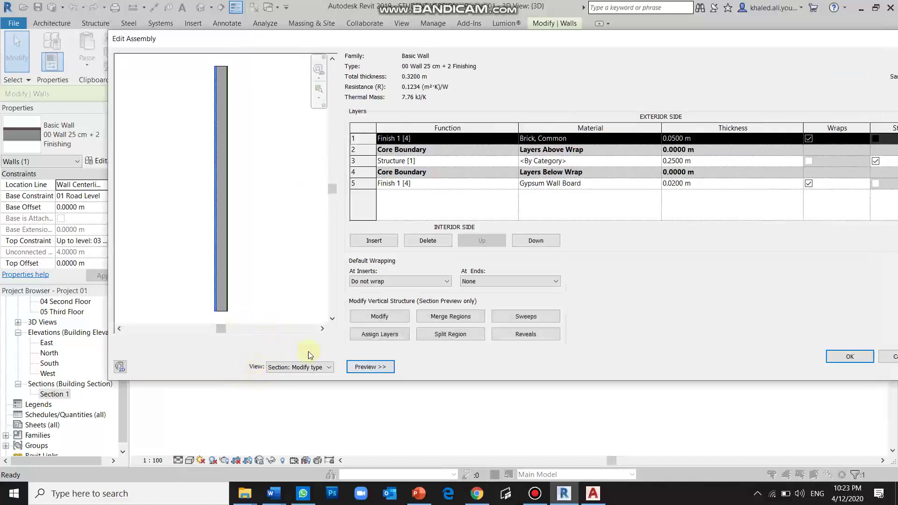
left_click(318, 367)
left_click(315, 378)
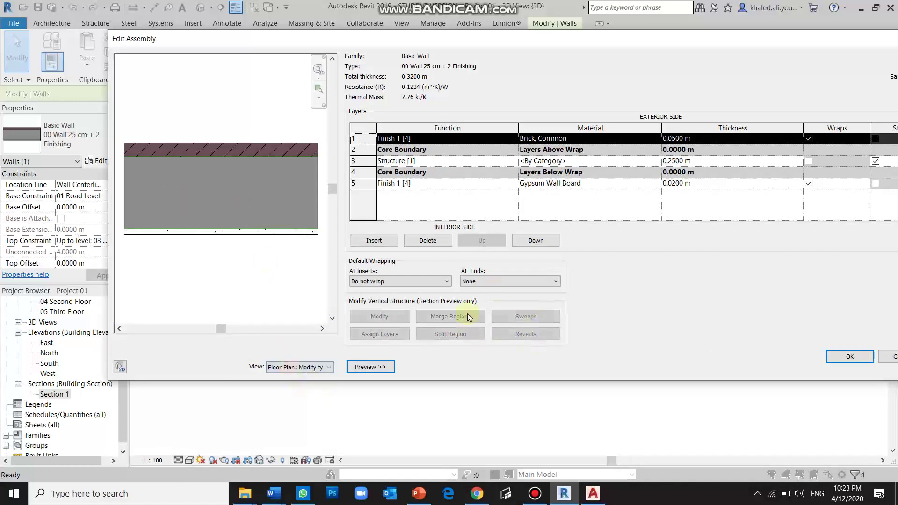
left_click(299, 367)
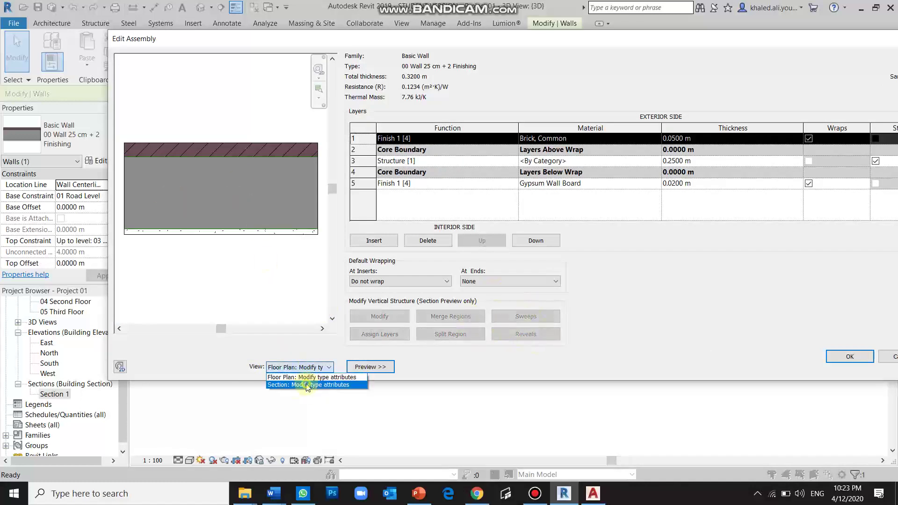
left_click(302, 383)
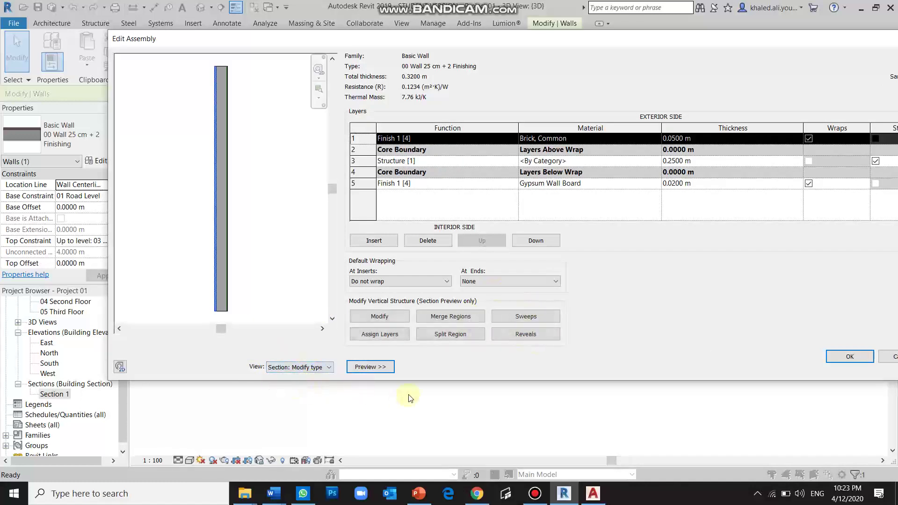
left_click(540, 317)
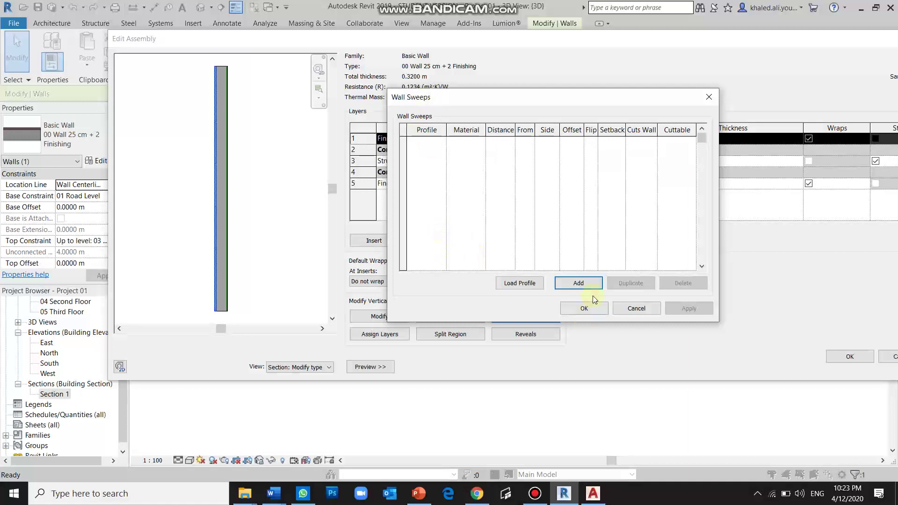
Add a new wall sweep with a brick soldier course profile and Cherry material
left_click(579, 283)
left_click(442, 142)
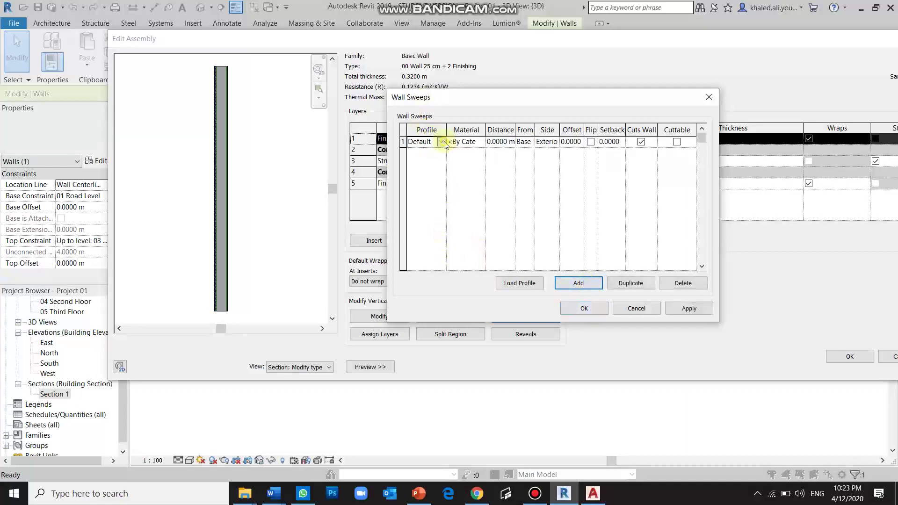
scroll(468, 182, "down", 2)
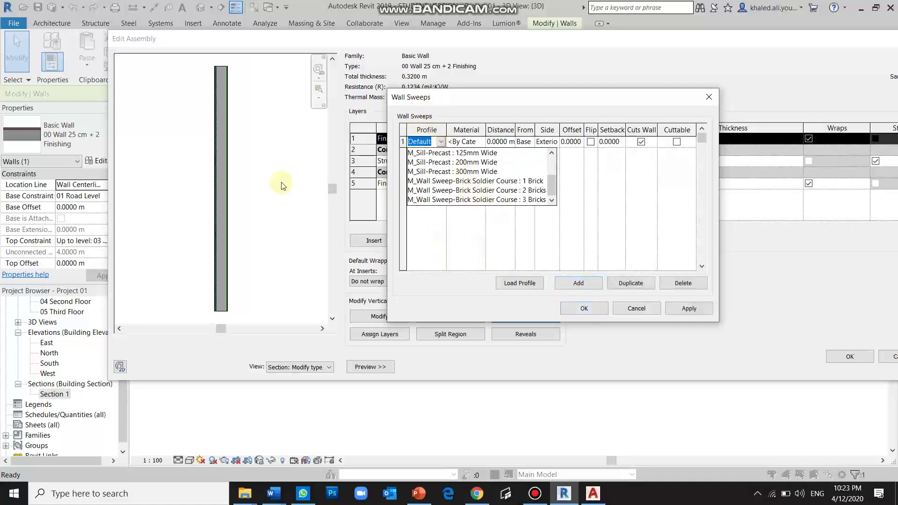
scroll(498, 193, "up", 2)
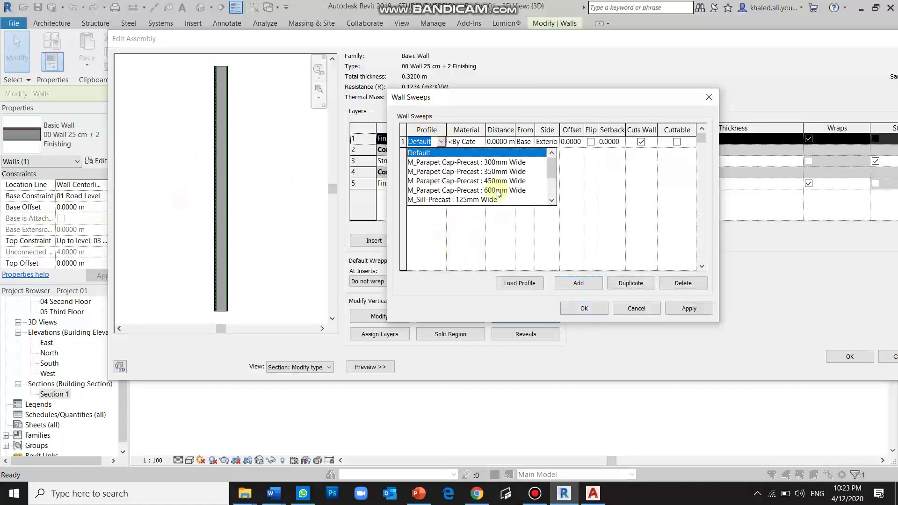
scroll(492, 193, "down", 1)
scroll(499, 198, "down", 1)
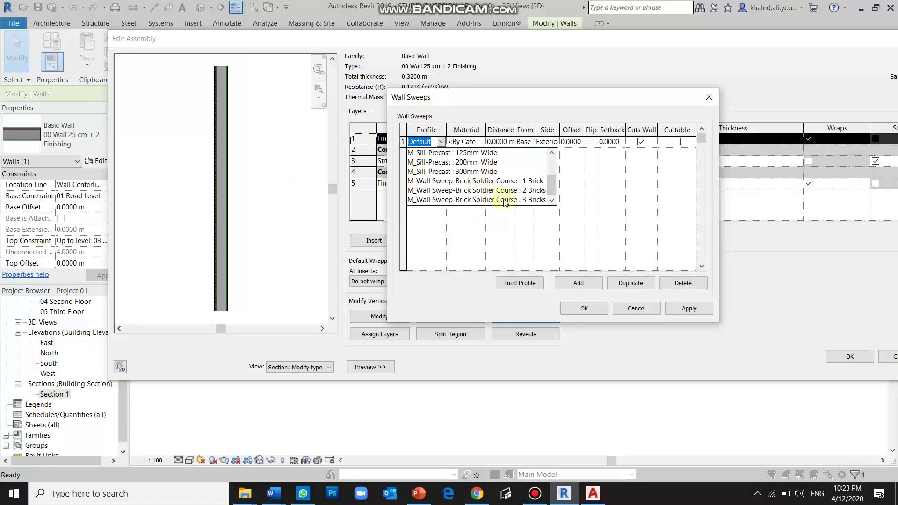
left_click(489, 199)
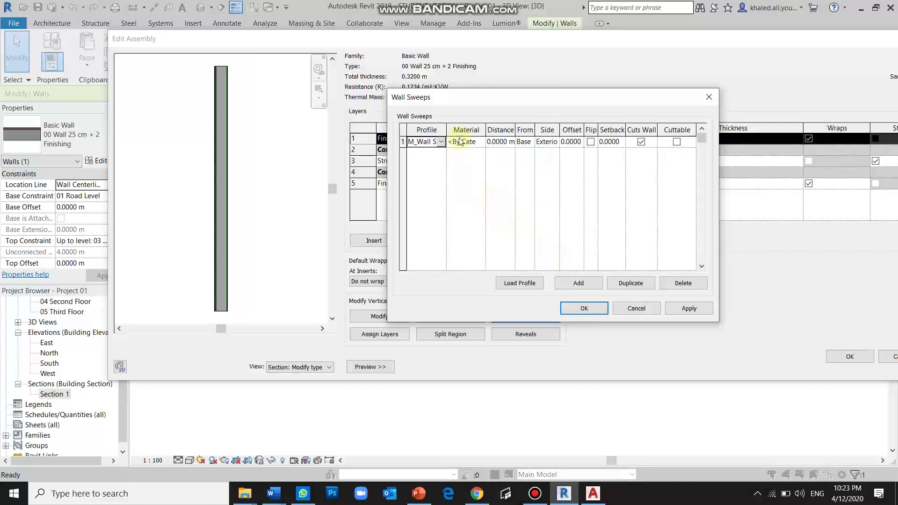
left_click(483, 145)
left_click(481, 142)
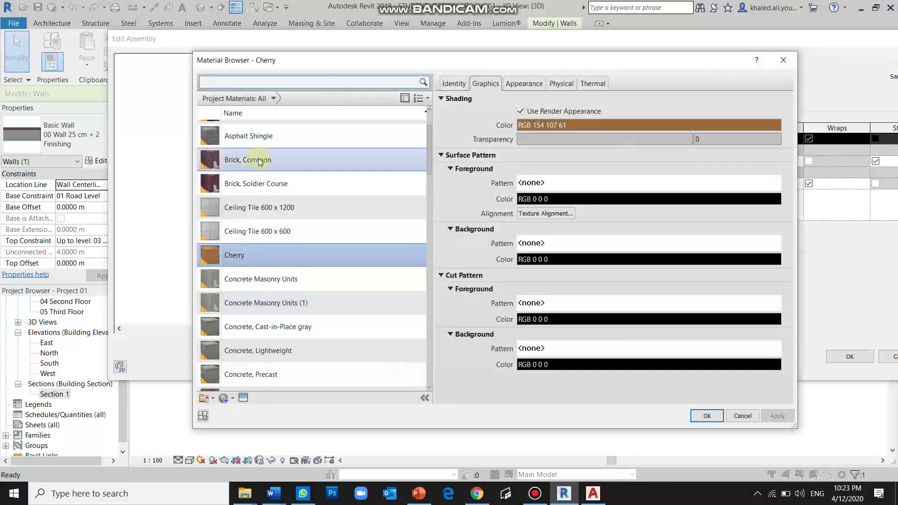
double_click(267, 262)
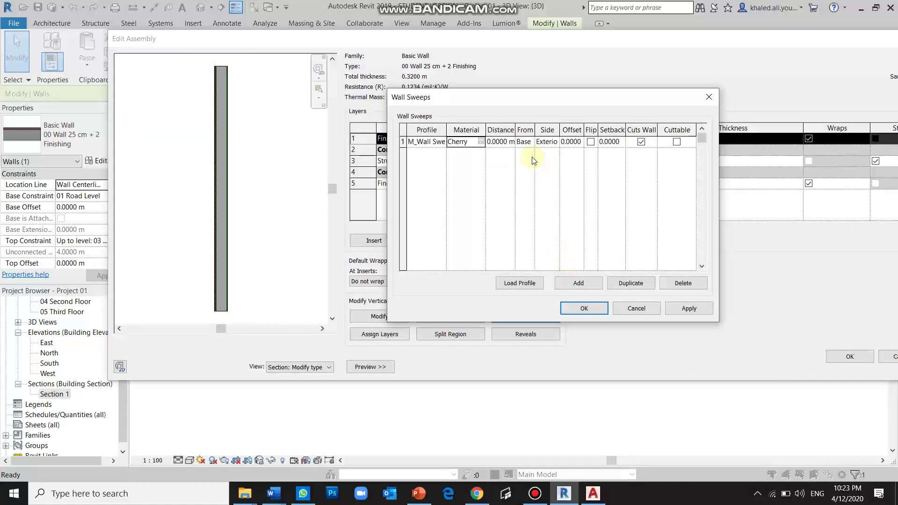
Place the sweep 2 m from the Base on the Exterior side
left_click(511, 142)
double_click(507, 141)
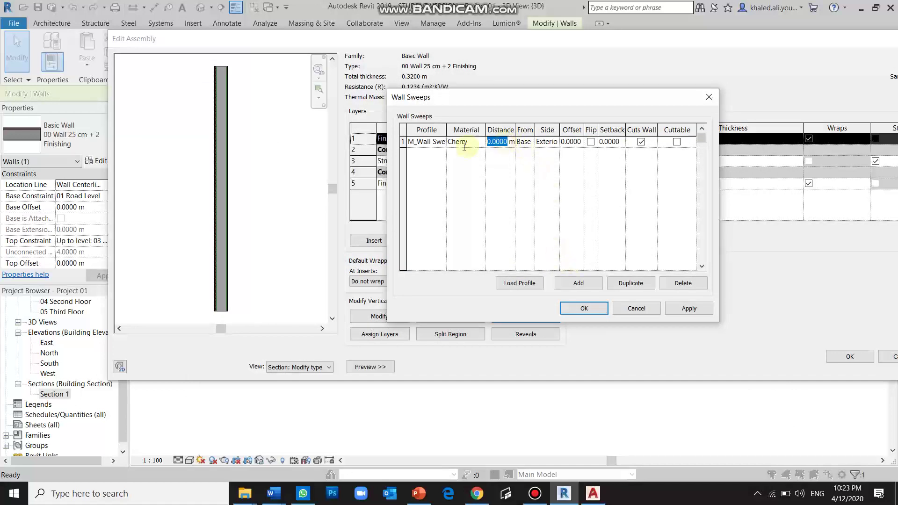
type("2")
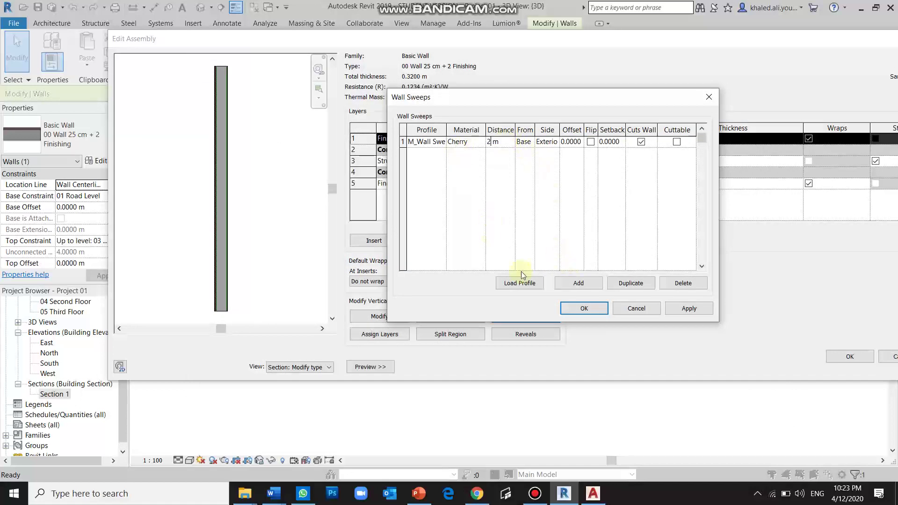
left_click(534, 151)
left_click(532, 146)
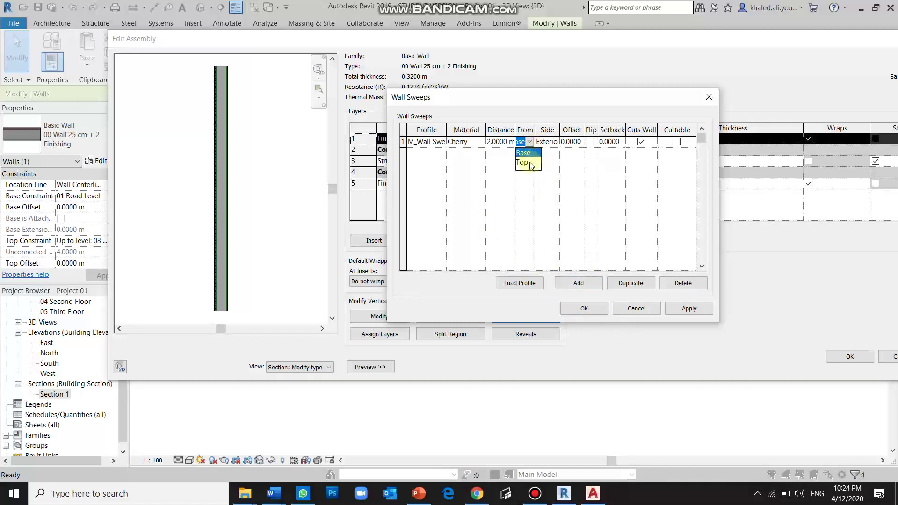
left_click(528, 153)
left_click(557, 142)
left_click(557, 142)
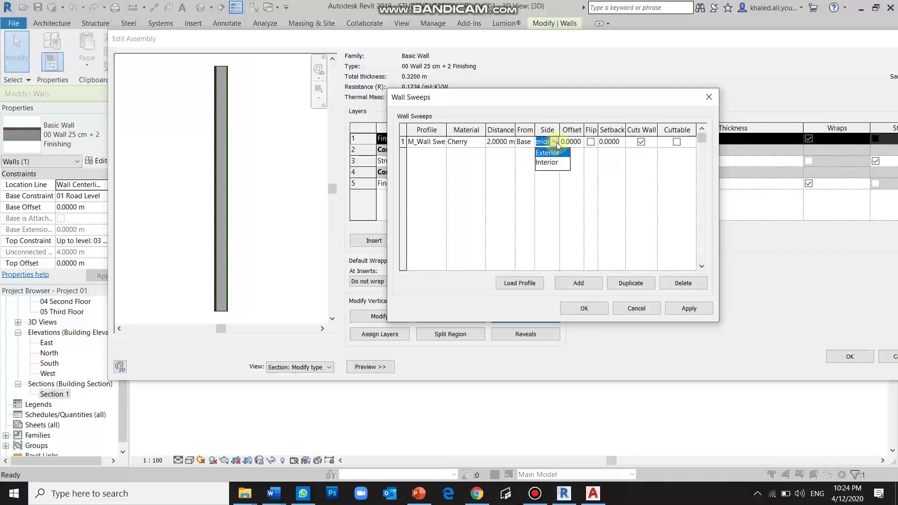
left_click(552, 154)
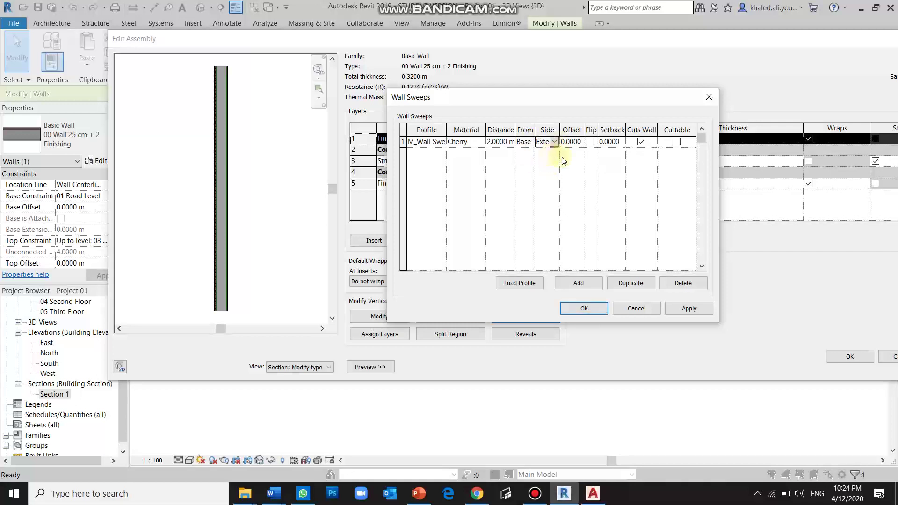
left_click(582, 144)
Change the sweep Distance from 2 to 3 m, keep the Exterior side, and apply to the preview
left_click(681, 309)
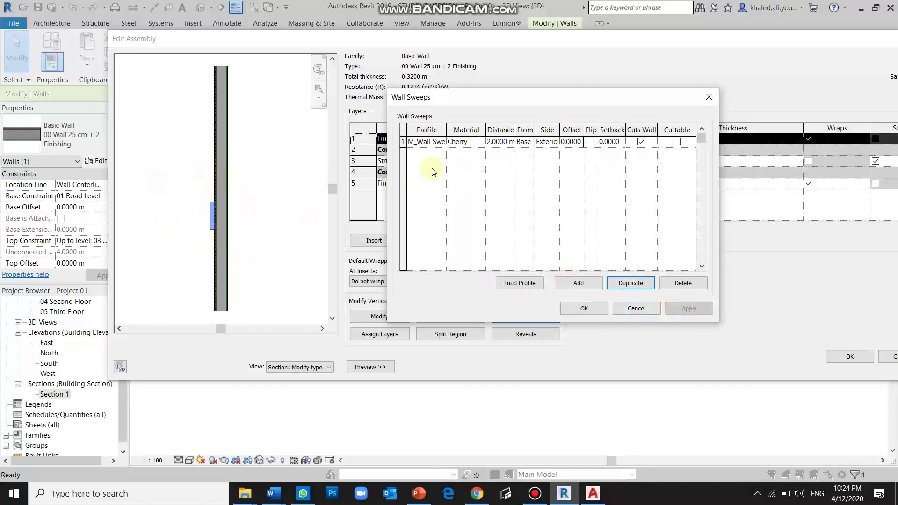
left_click(507, 142)
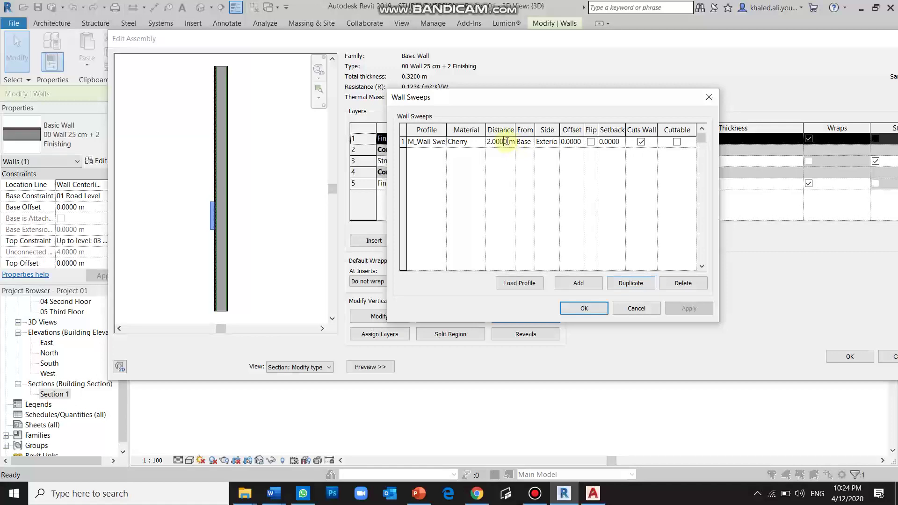
left_click_drag(508, 141, 482, 148)
type("3")
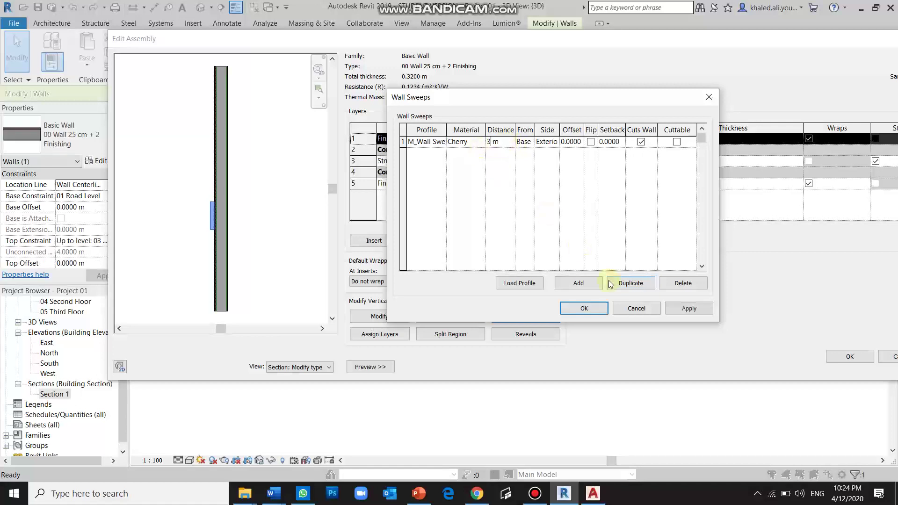
left_click(683, 306)
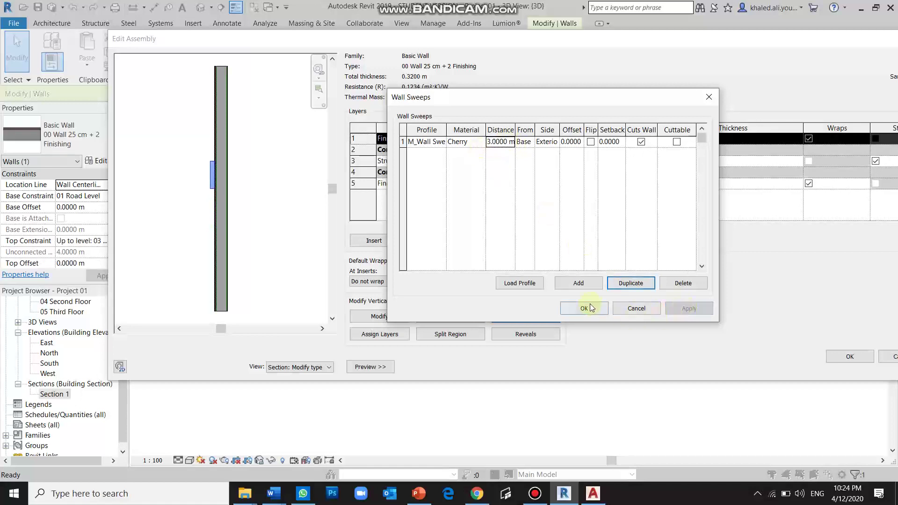
left_click(557, 143)
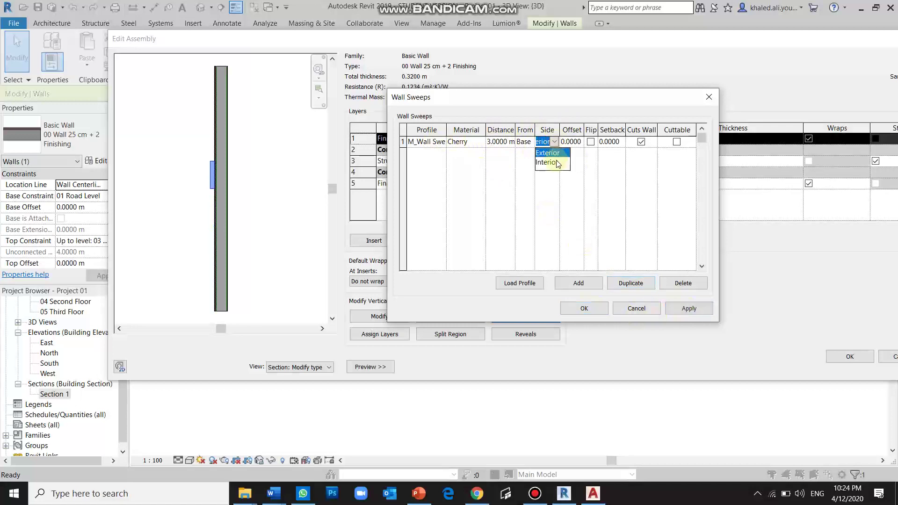
left_click(547, 161)
left_click(554, 142)
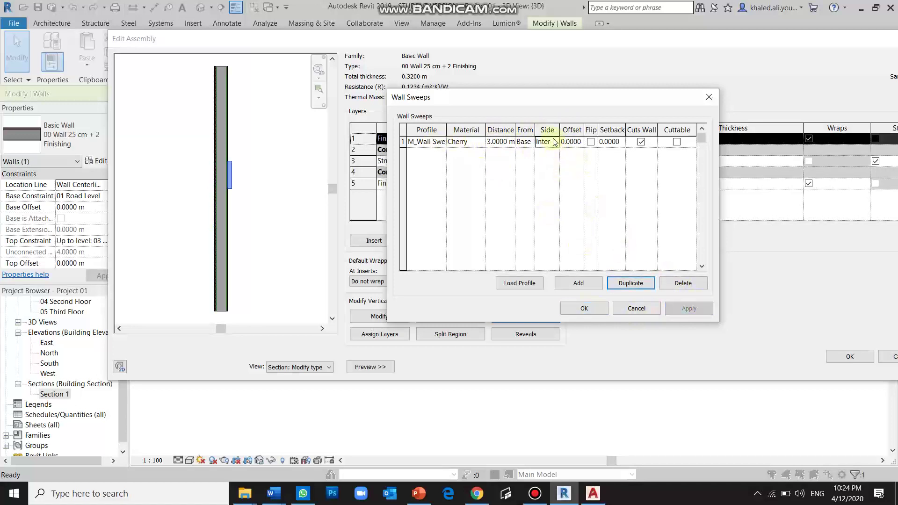
left_click(545, 152)
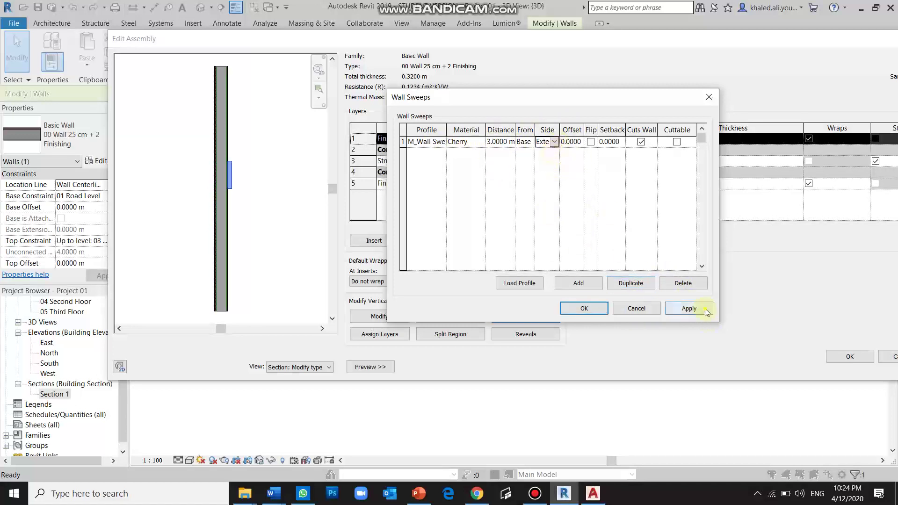
left_click(706, 311)
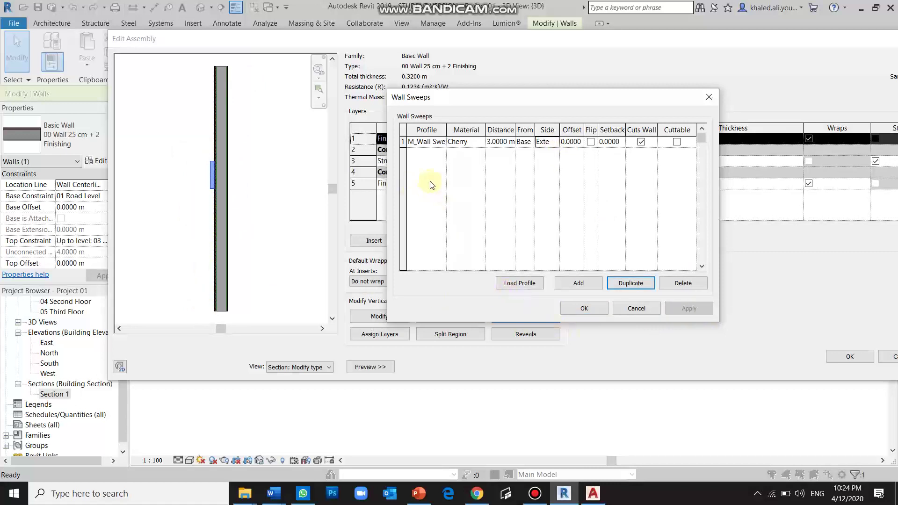
Add a second wall sweep with a parapet cap profile and preview it
left_click(578, 283)
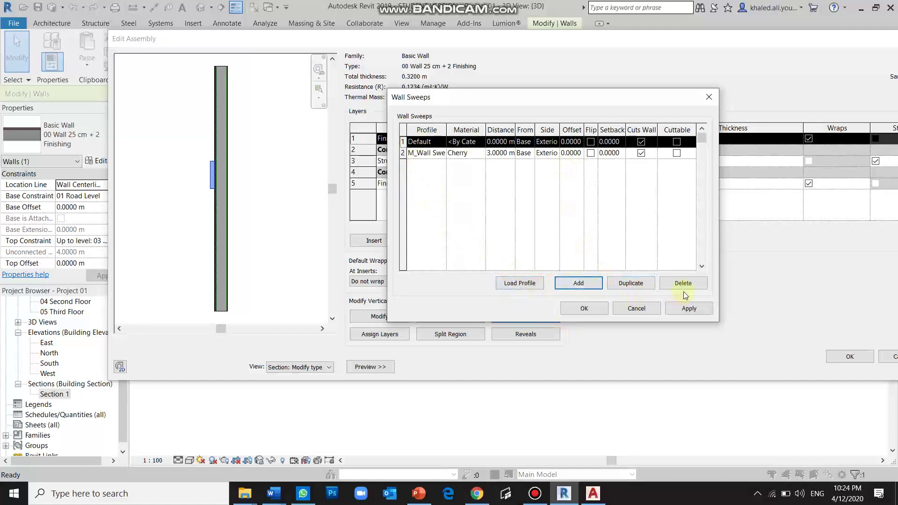
left_click(435, 142)
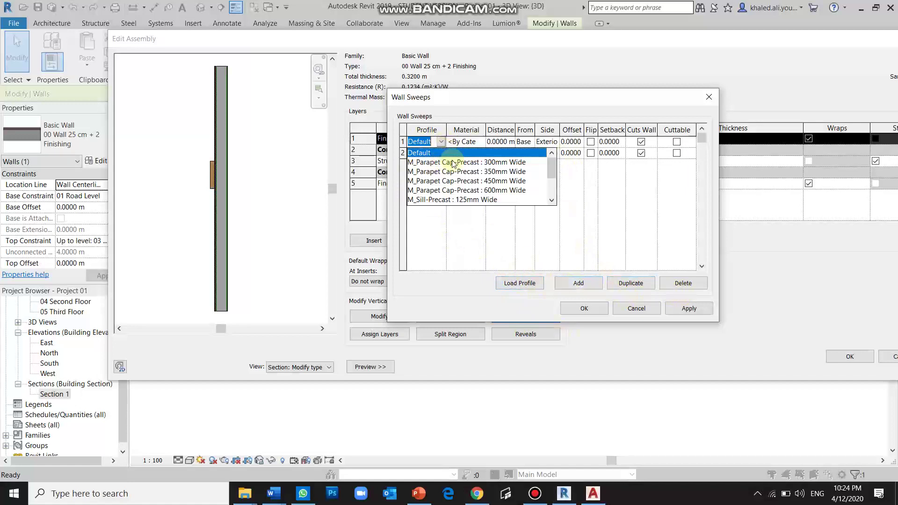
left_click(512, 168)
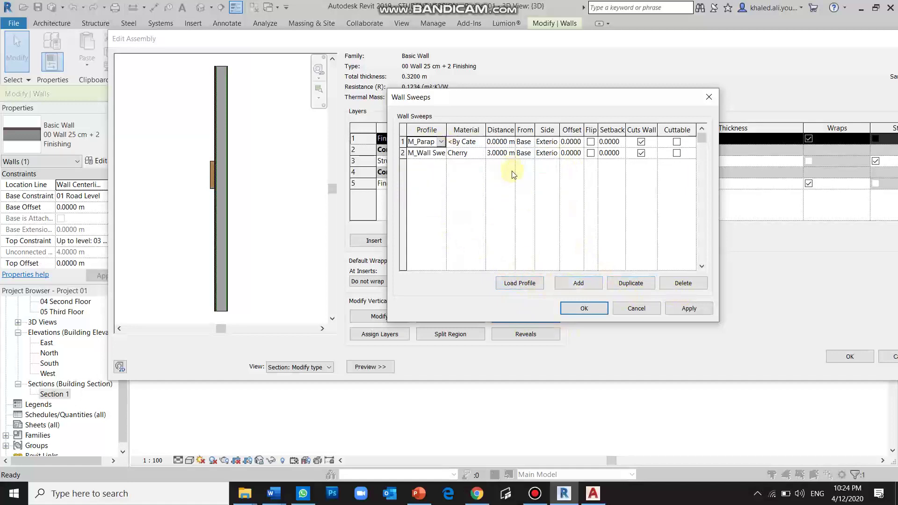
left_click(690, 309)
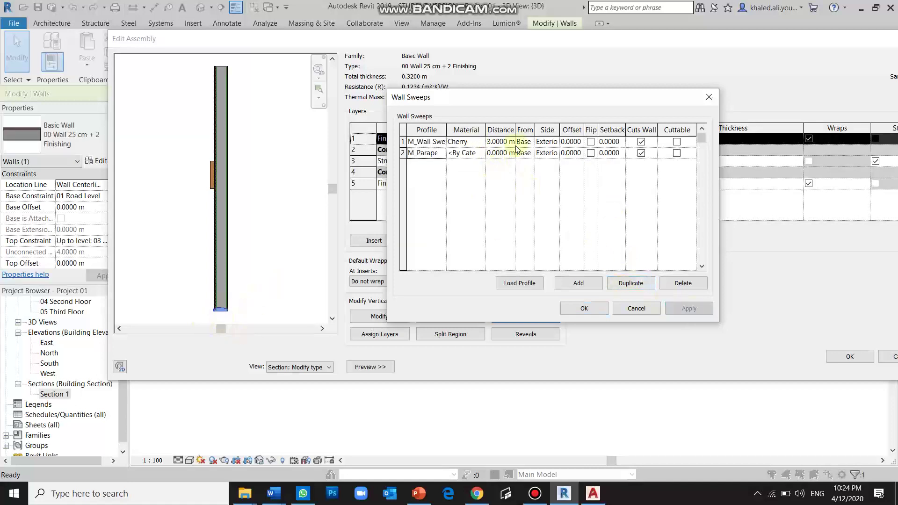
Switch the first sweep's profile to an M_Wall Sweep-Brick Soldier Course profile and apply
left_click(425, 142)
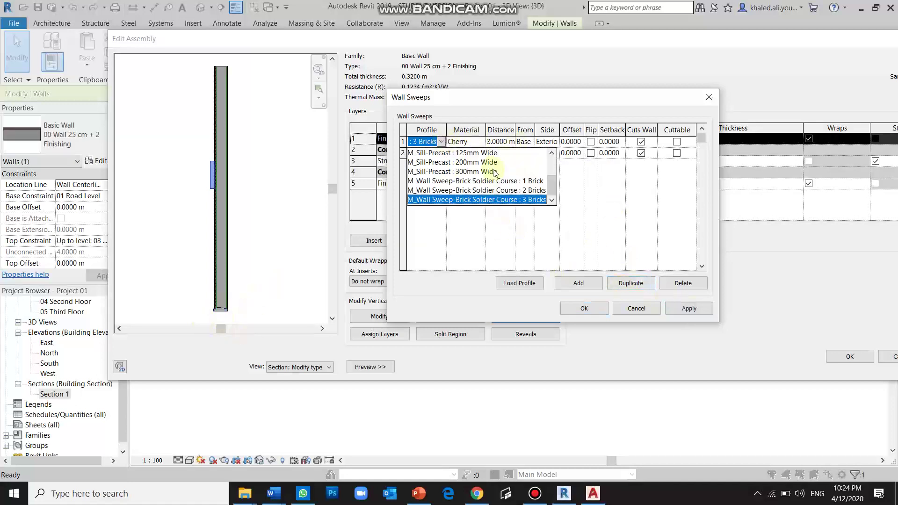
scroll(492, 187, "up", 1)
scroll(499, 190, "down", 1)
left_click(523, 183)
left_click(690, 308)
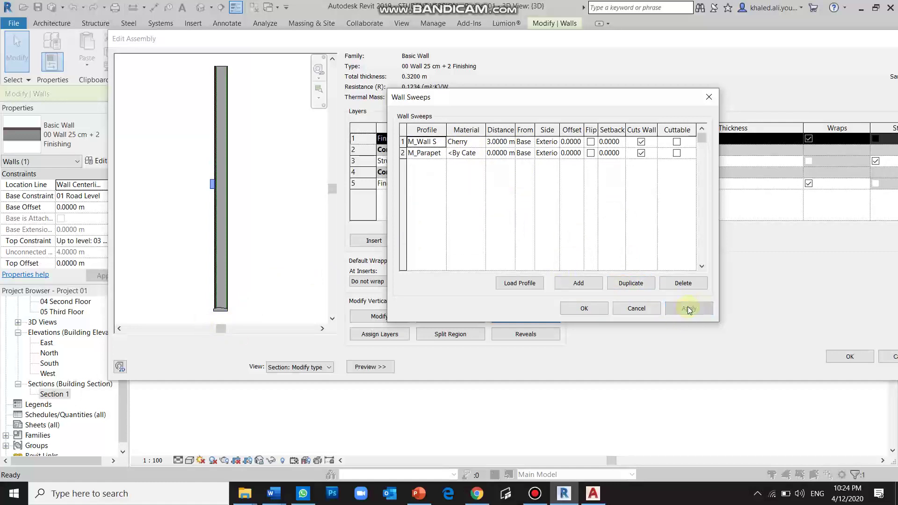
left_click(441, 142)
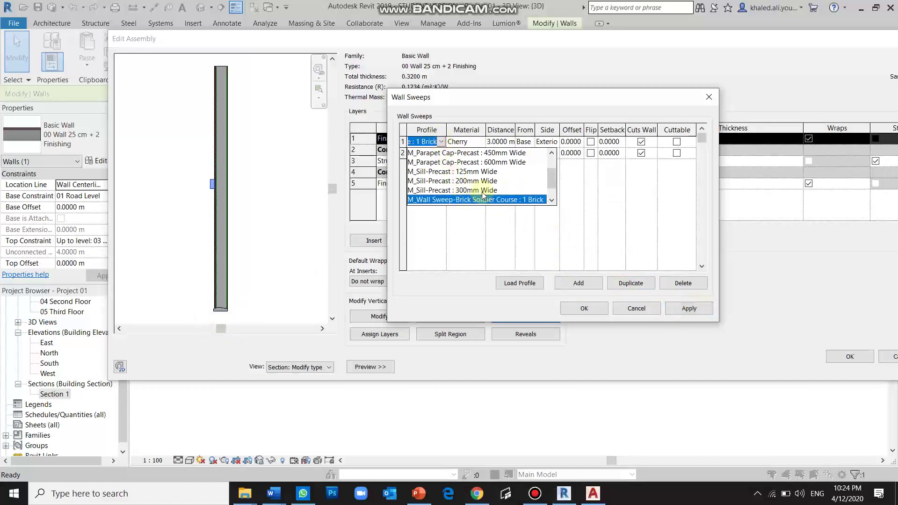
scroll(482, 191, "down", 1)
left_click(504, 200)
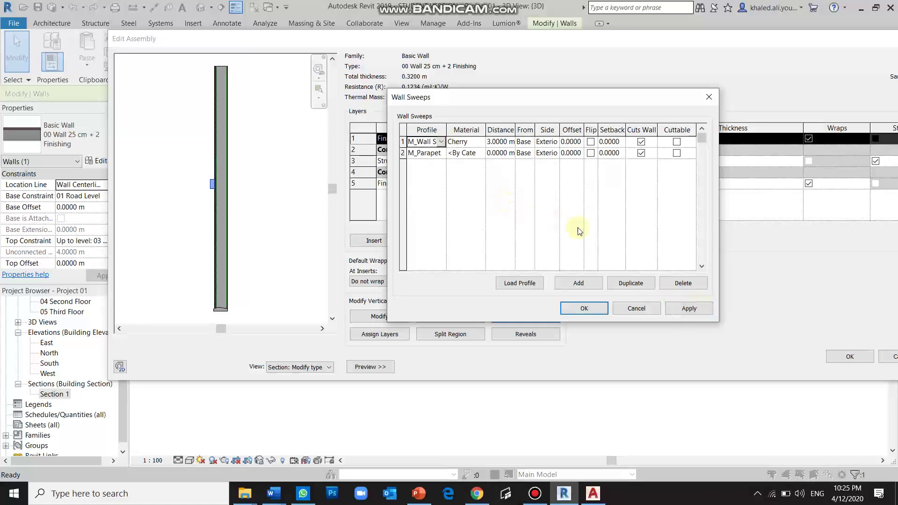
left_click(689, 309)
Give the second sweep a brick soldier course profile on the Interior side and confirm both sweeps
left_click(421, 153)
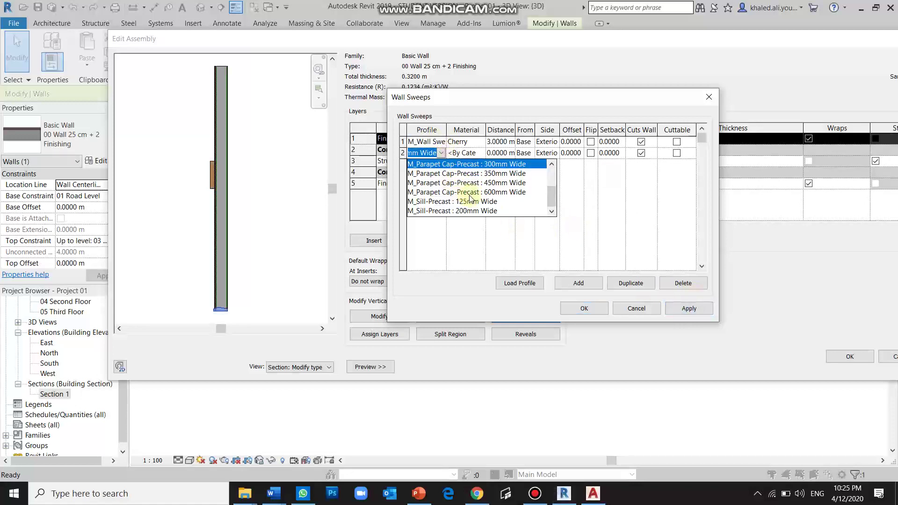
scroll(470, 199, "down", 2)
left_click(479, 197)
left_click(695, 310)
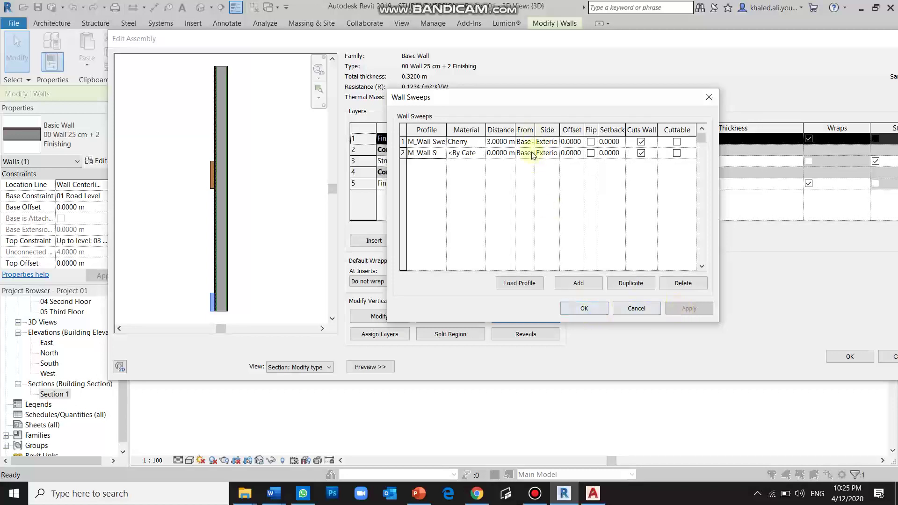
left_click(546, 155)
left_click(545, 177)
left_click(693, 310)
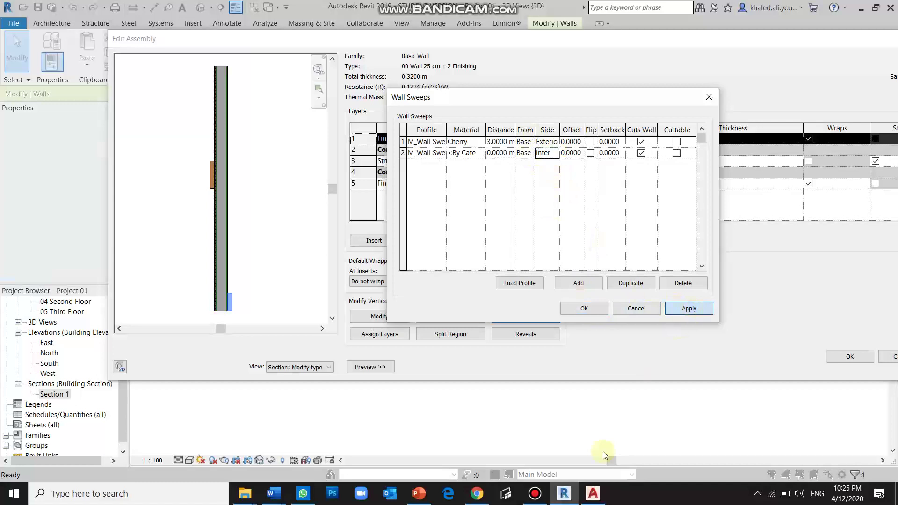
left_click(538, 497)
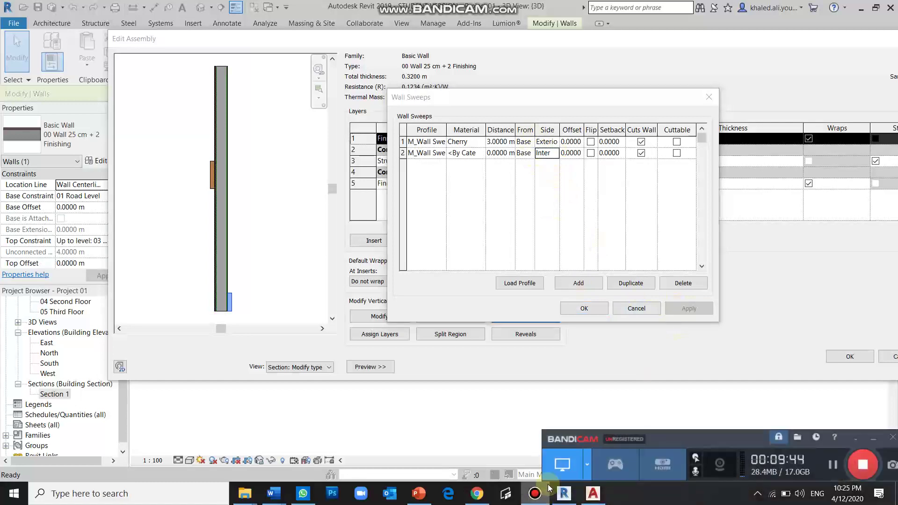
left_click(594, 310)
Confirm Edit Assembly and Type Properties, orbit the 3D view to the front, and select the brick wall
left_click(827, 356)
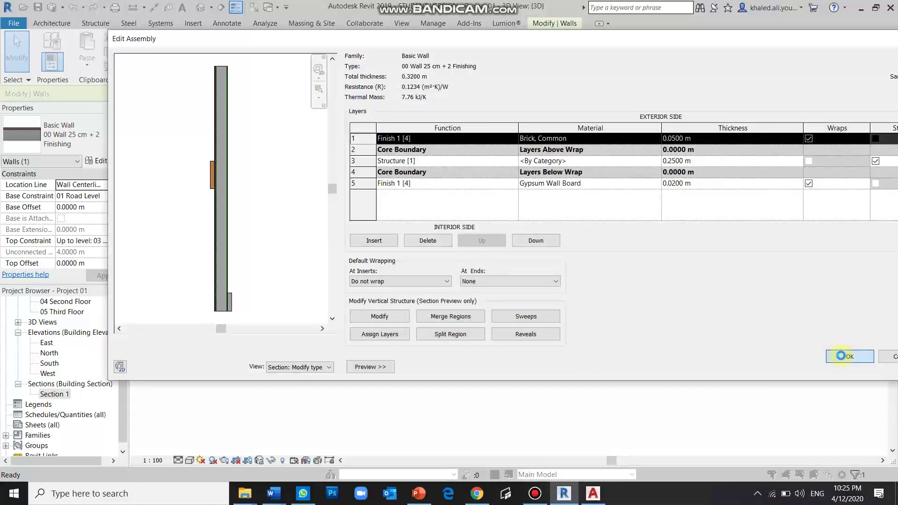
left_click(852, 367)
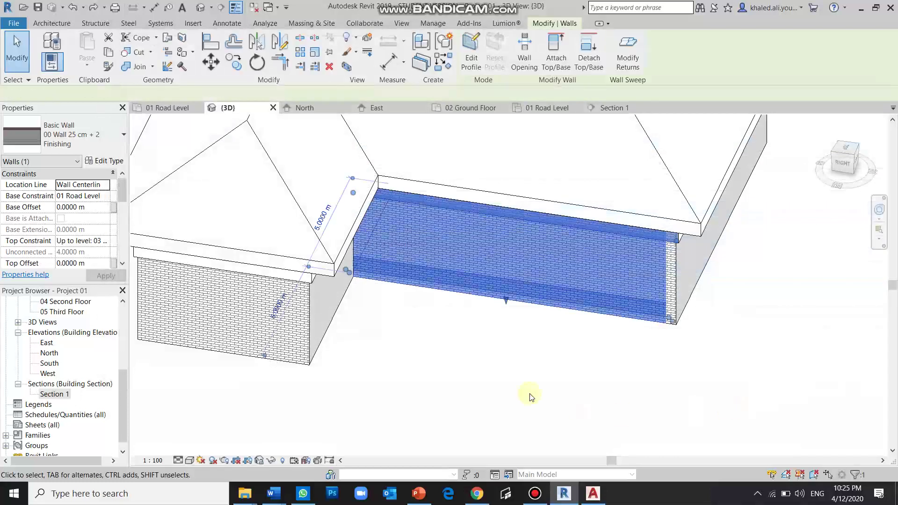
left_click(549, 331)
scroll(549, 331, "down", 3)
left_click(562, 281)
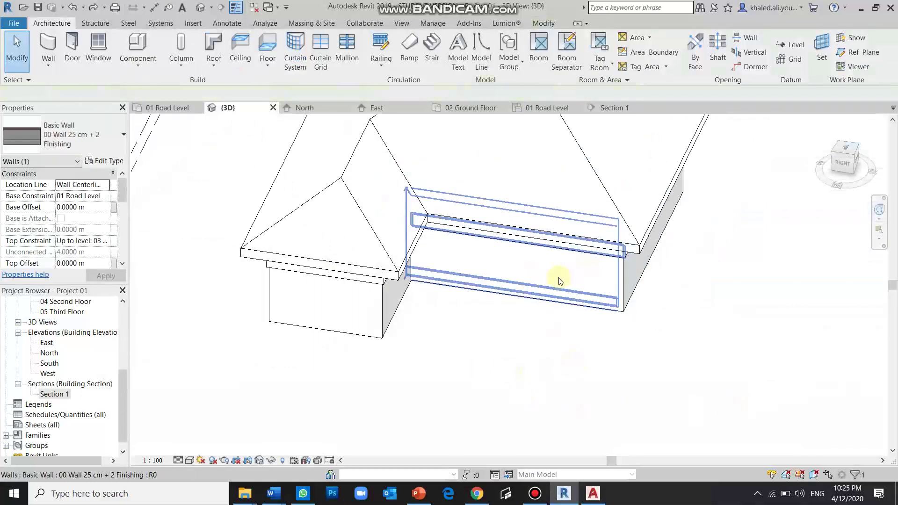
middle_click_drag(571, 295, 528, 170, "shift")
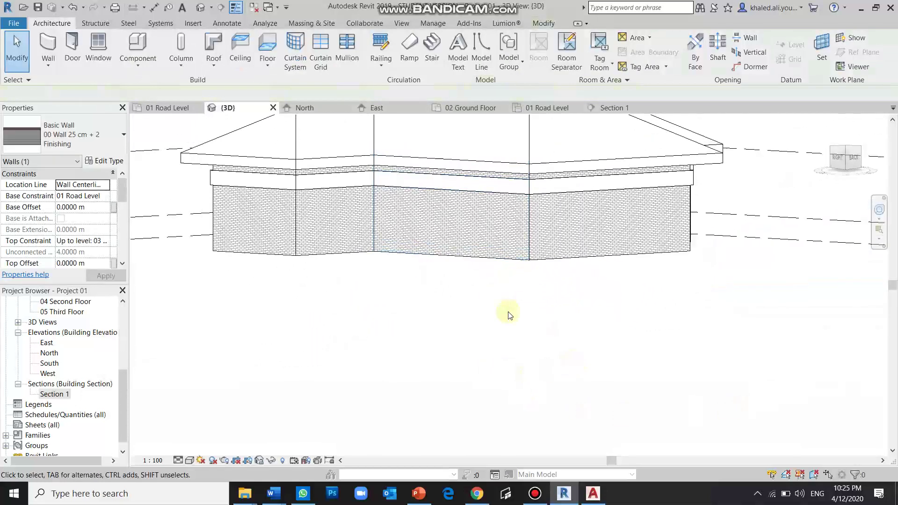
left_click(509, 315)
left_click(522, 185)
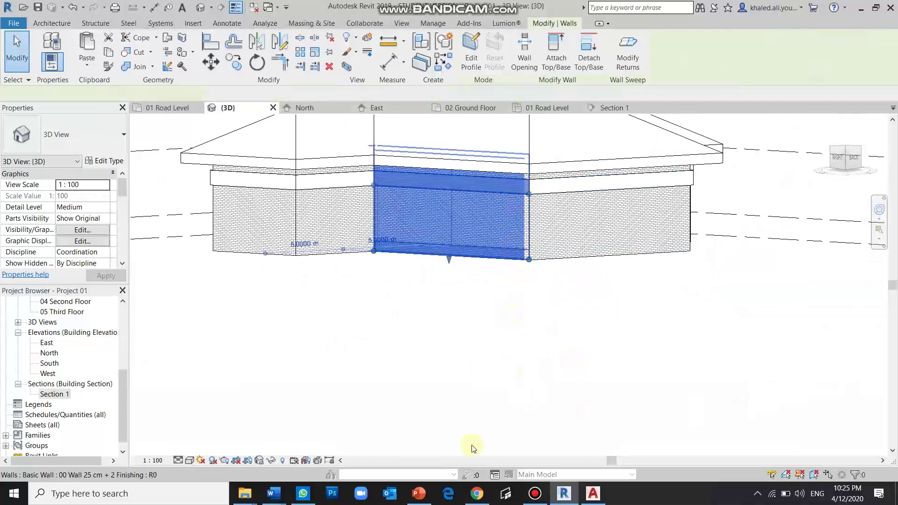